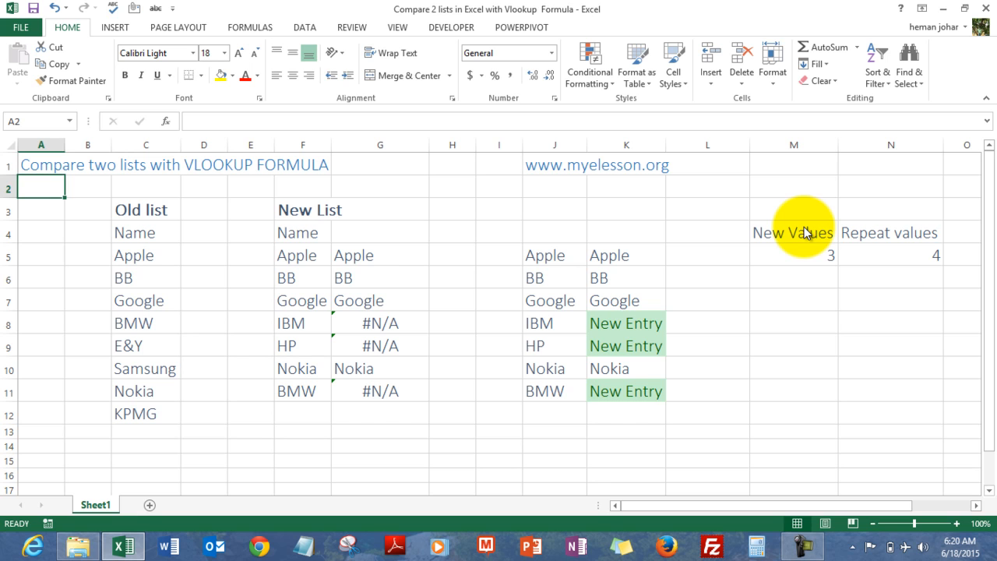
- Clear the existing VLOOKUP formulas beside the New List in G5:G11
click(828, 253)
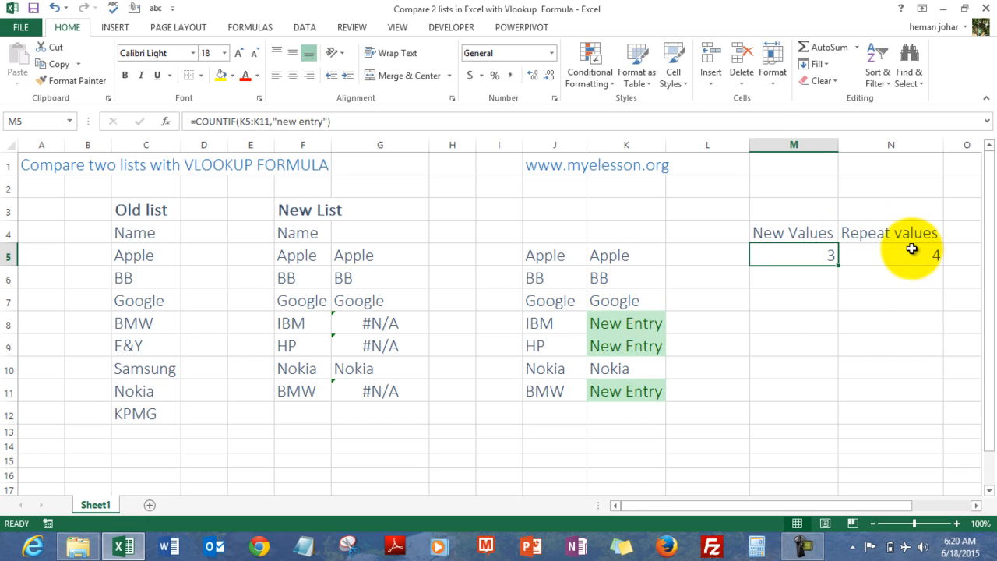
click(912, 249)
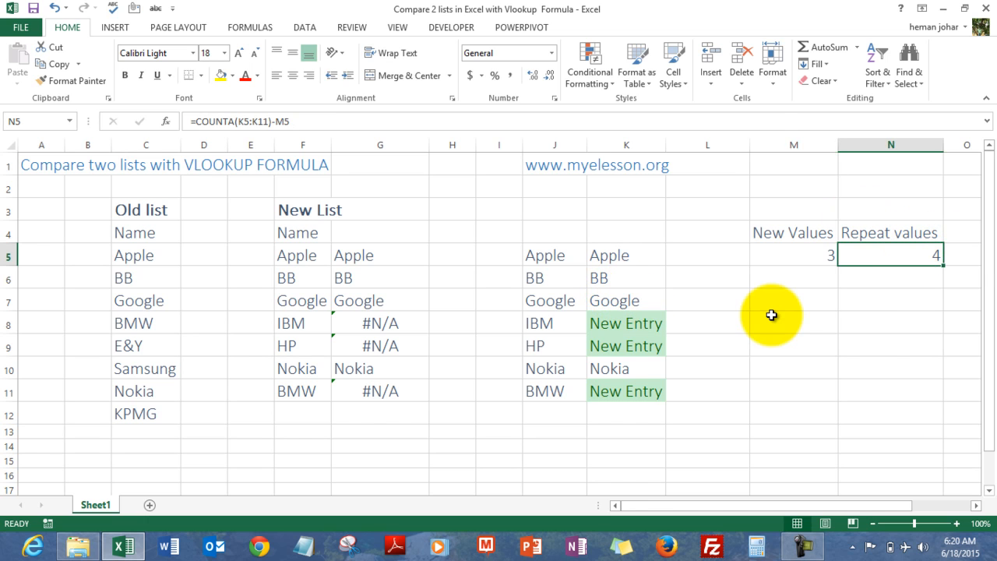
key(Left)
key(Left)
key(Left)
key(Left)
key(Left)
key(Left)
key(Left)
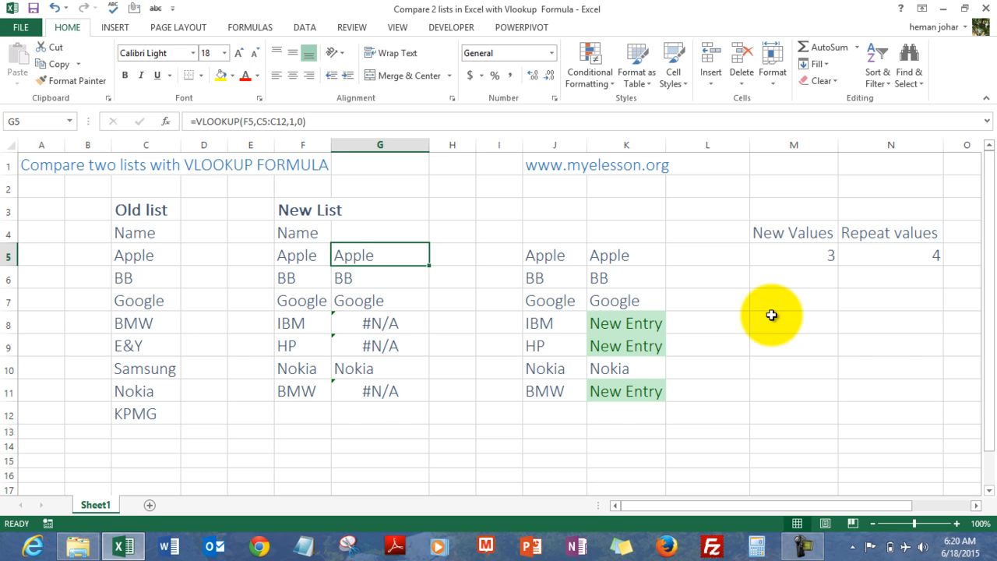
key(ctrl+shift+Down)
key(Delete)
key(Right)
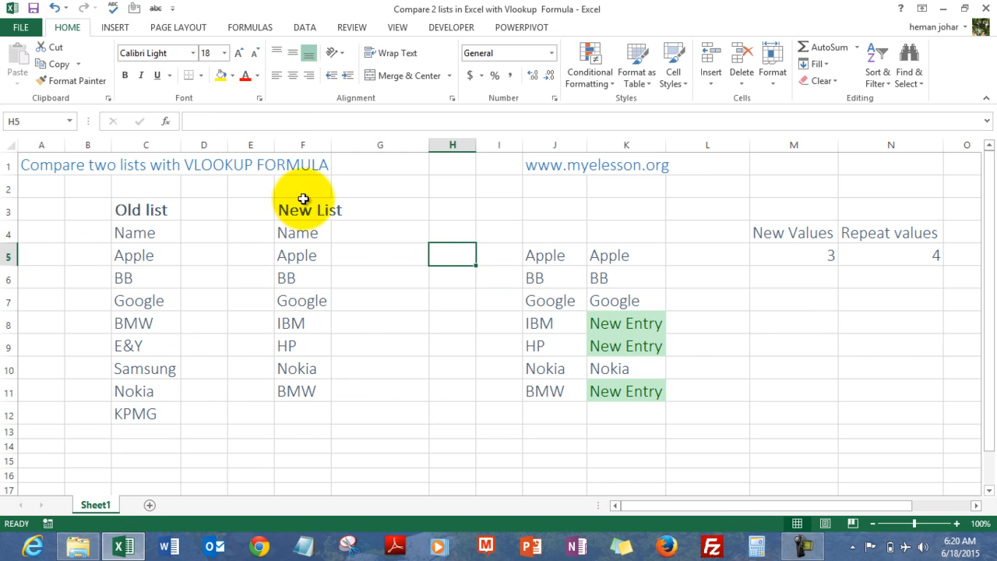
- Enter =VLOOKUP(F5,C5:C12,1,0) in G5 to look up the first New List name in the Old list
click(379, 257)
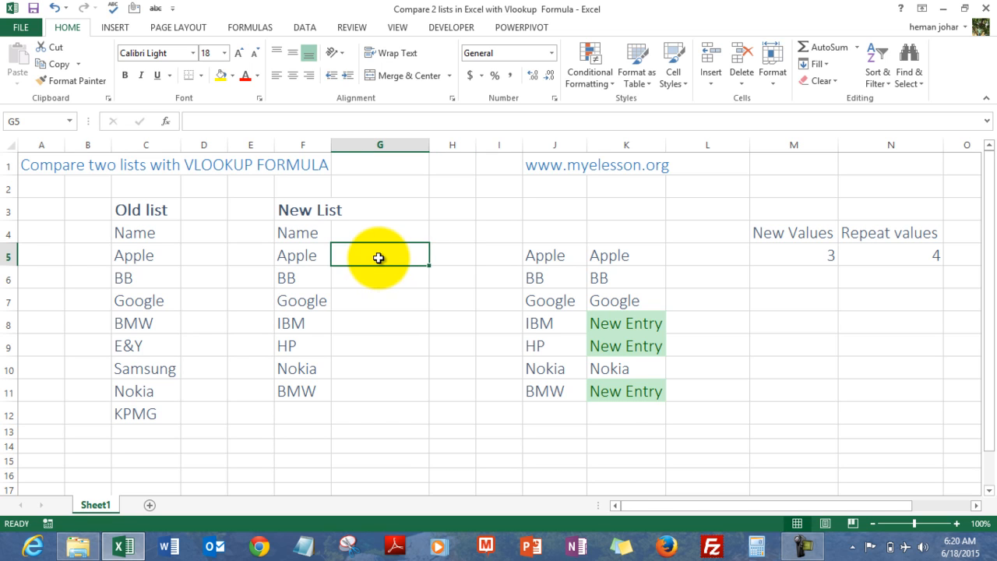
text(=)
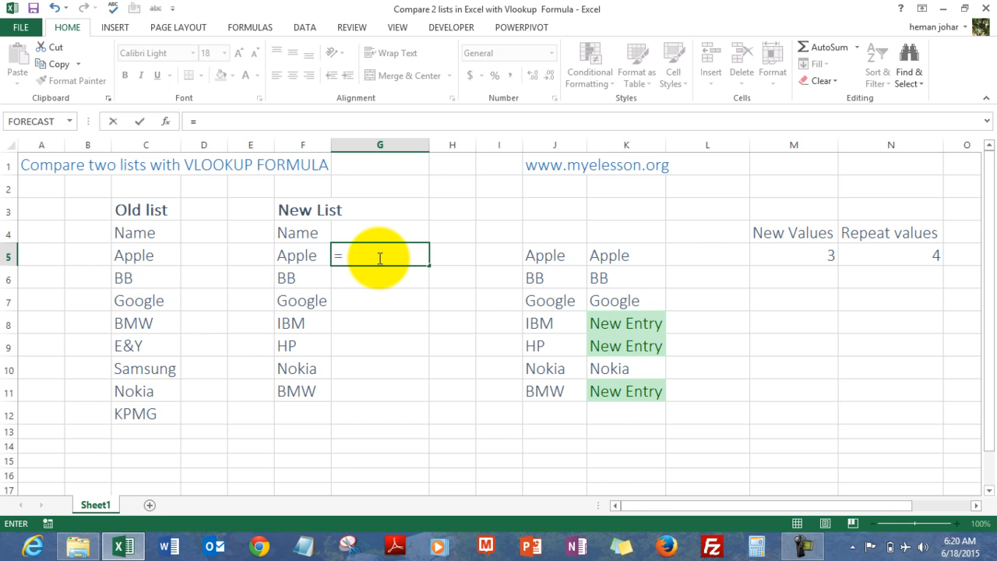
text(vlo)
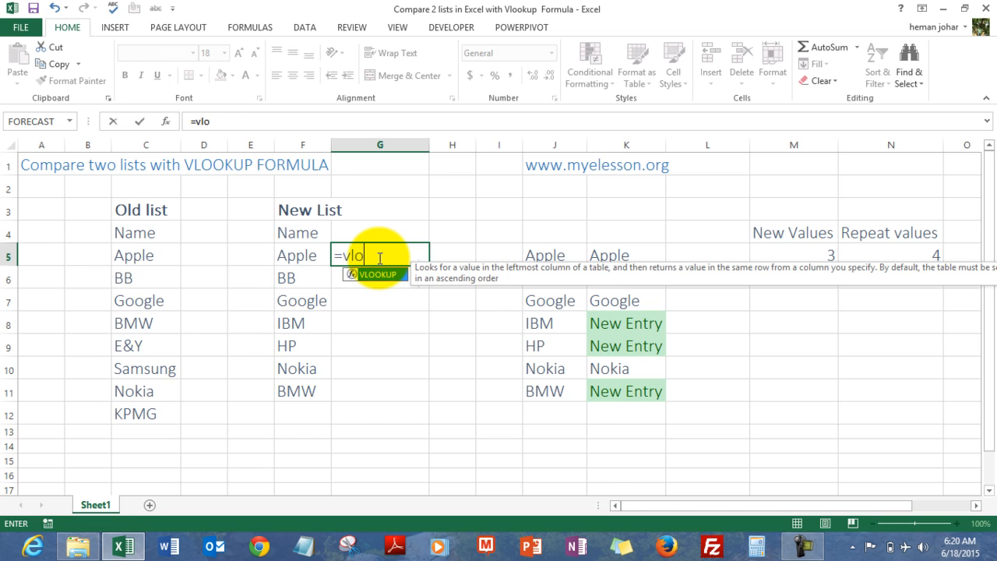
key(Tab)
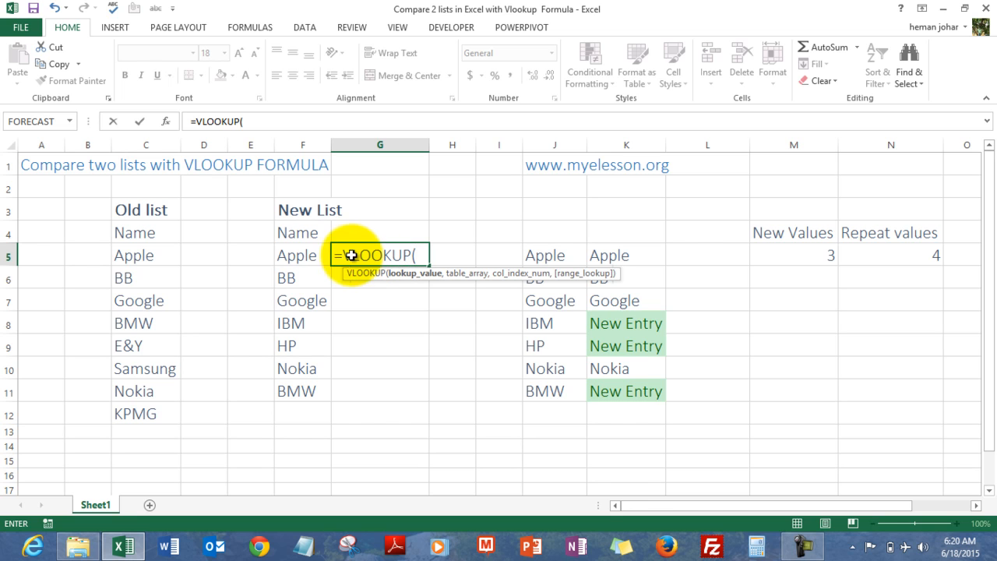
click(314, 254)
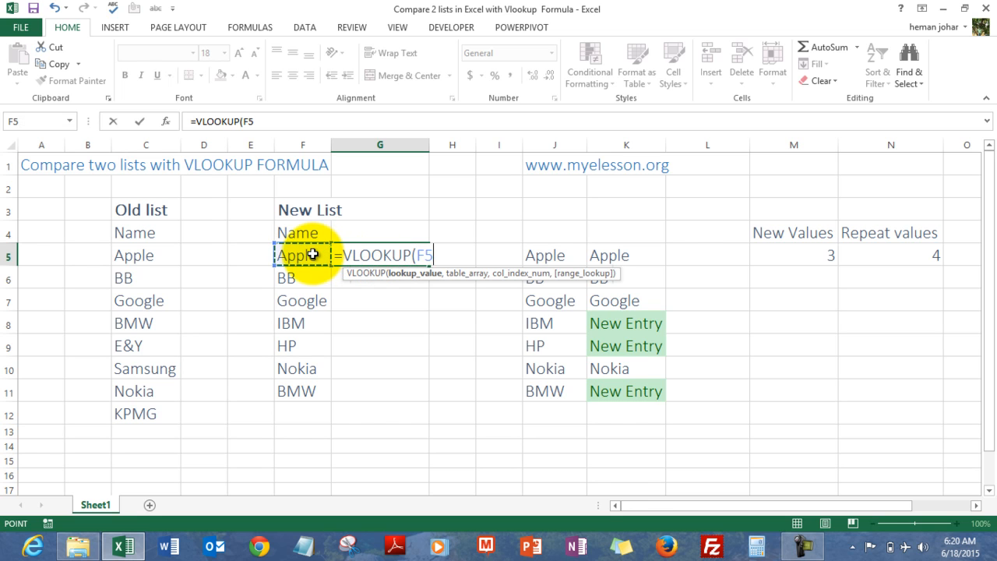
text(,)
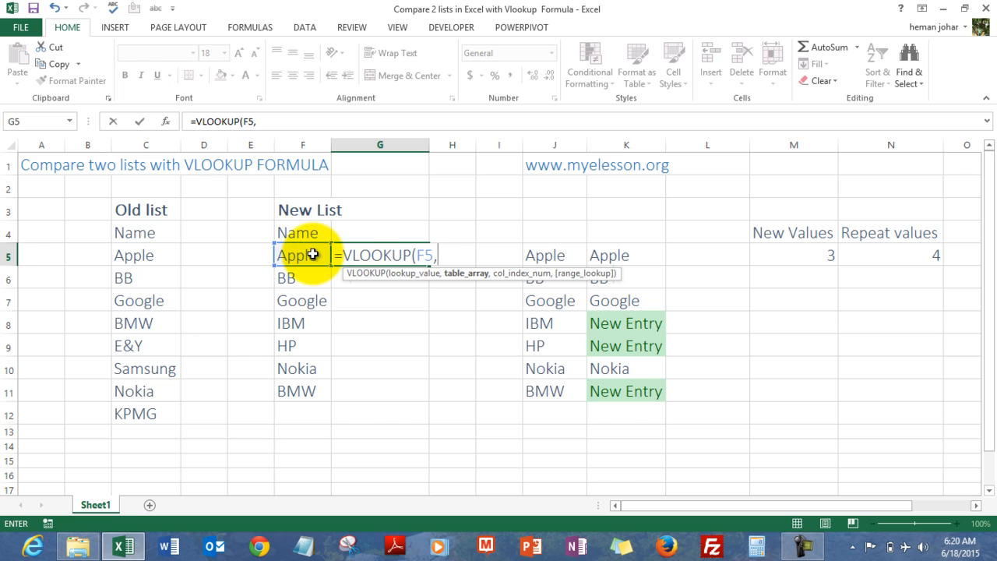
drag(168, 254, 155, 366)
key(shift+Down)
key(shift+Down)
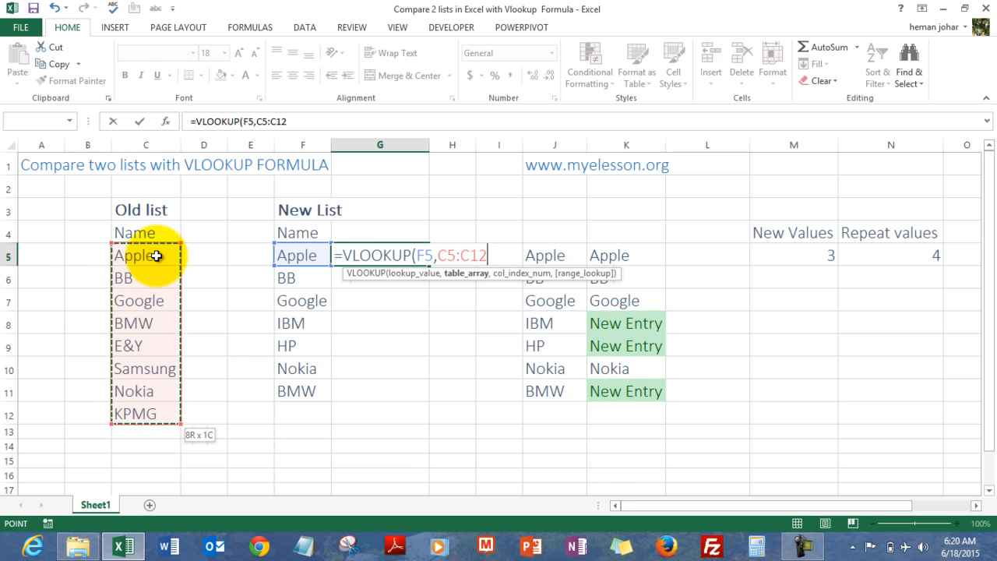
text(,)
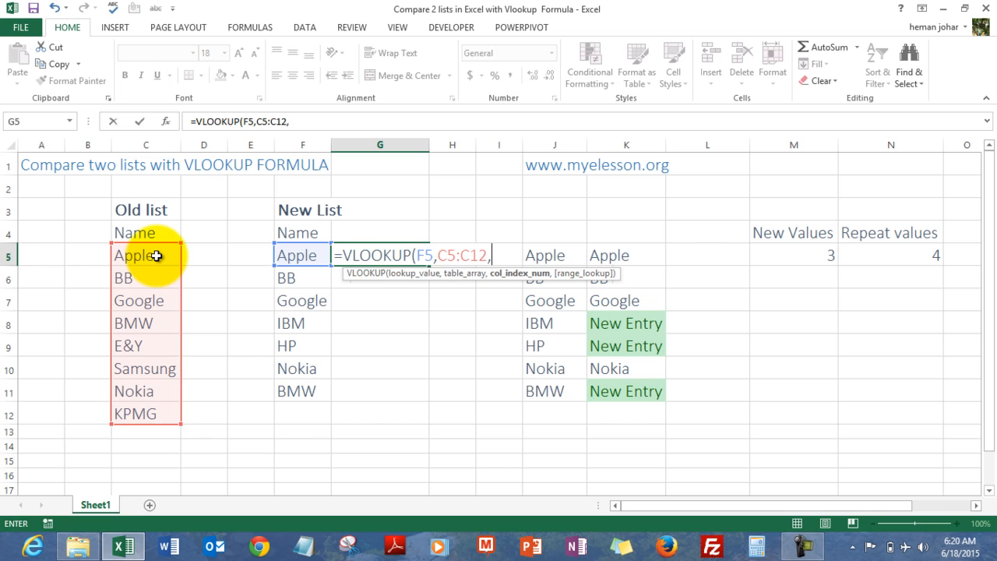
text(1,0))
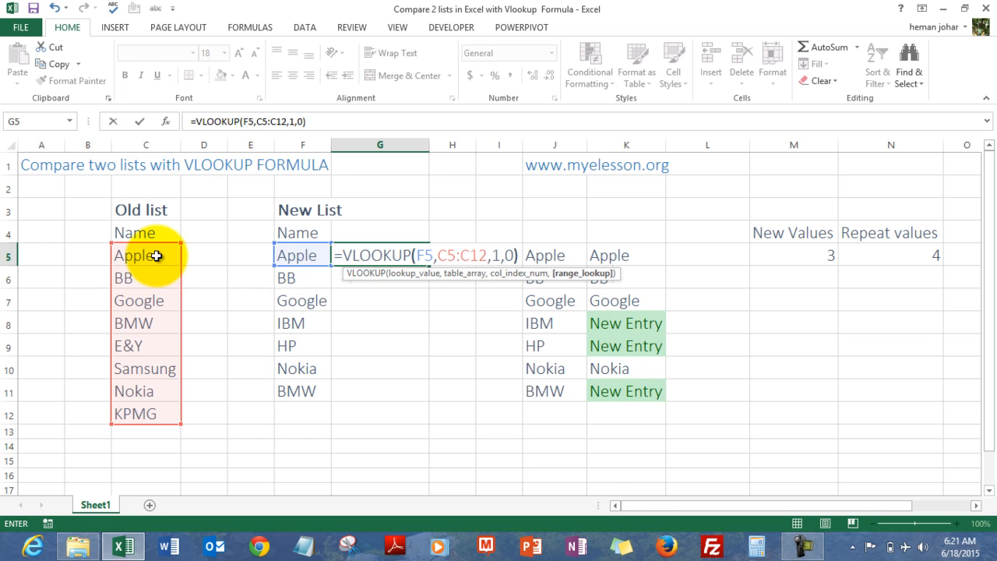
key(ctrl+Return)
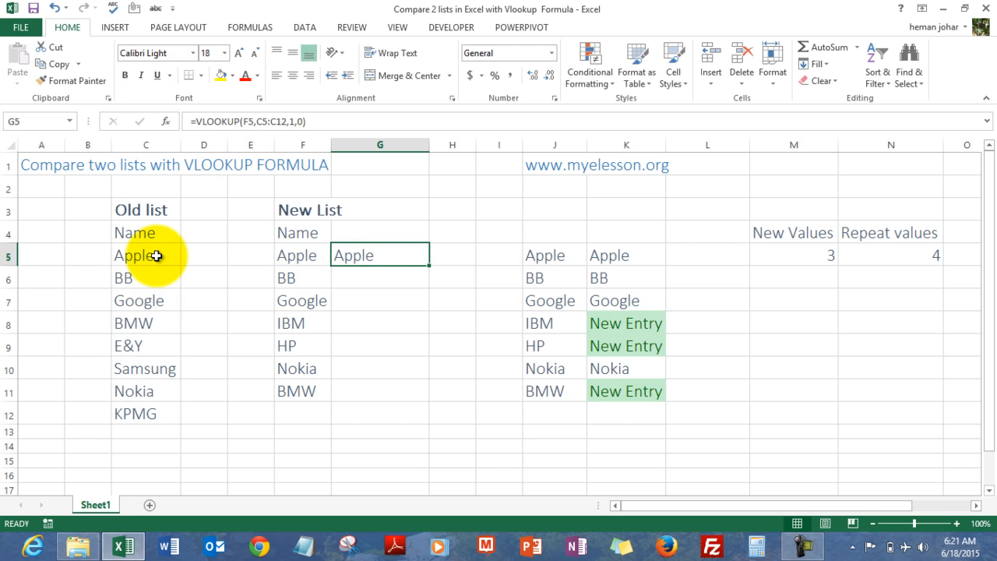
- Copy the G5 lookup formula down through G11
key(ctrl+c)
key(shift+Down)
key(shift+Down)
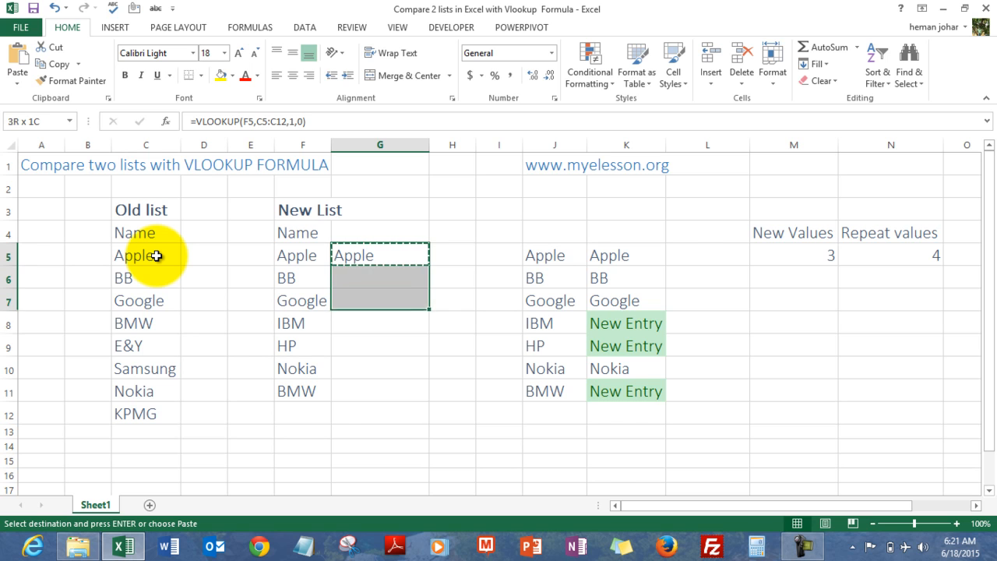
key(shift+Down)
key(shift+Down)
key(shift+Down)
key(shift+Down)
key(shift+Down)
key(shift+Up)
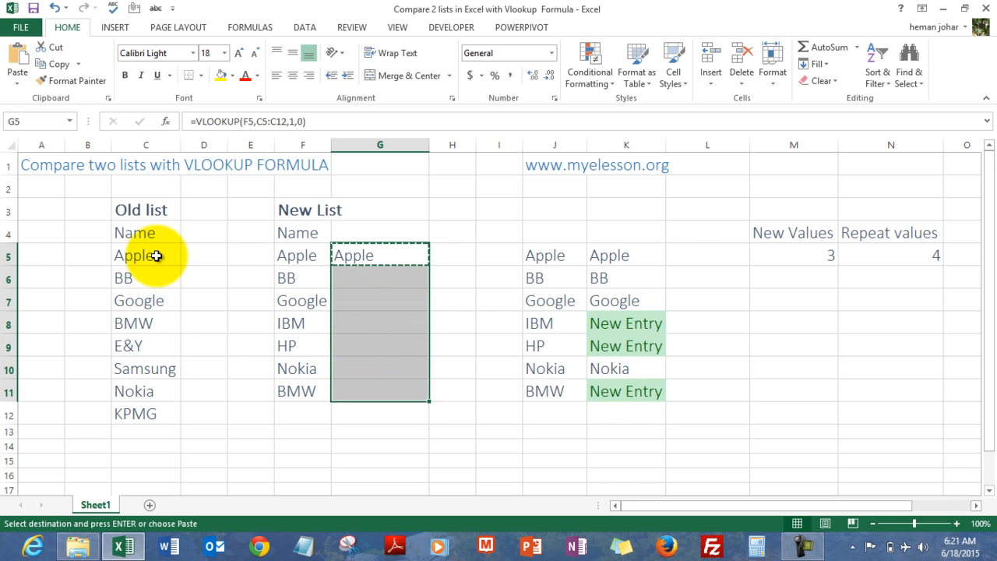
key(ctrl+v)
key(Escape)
- Examine the copied lookup formulas in G8:G11 and compare the BMW entry with the Old list
key(Right)
key(Left)
key(Down)
key(Down)
key(Down)
key(Down)
key(Up)
key(Down)
key(Down)
key(Down)
key(Up)
key(Up)
key(Up)
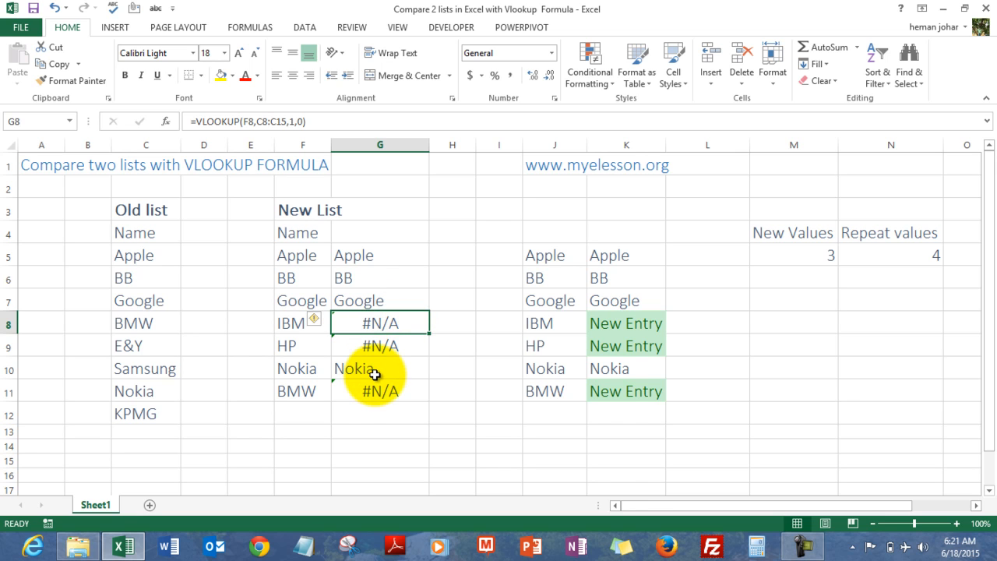
key(Left)
key(Down)
key(Down)
key(Down)
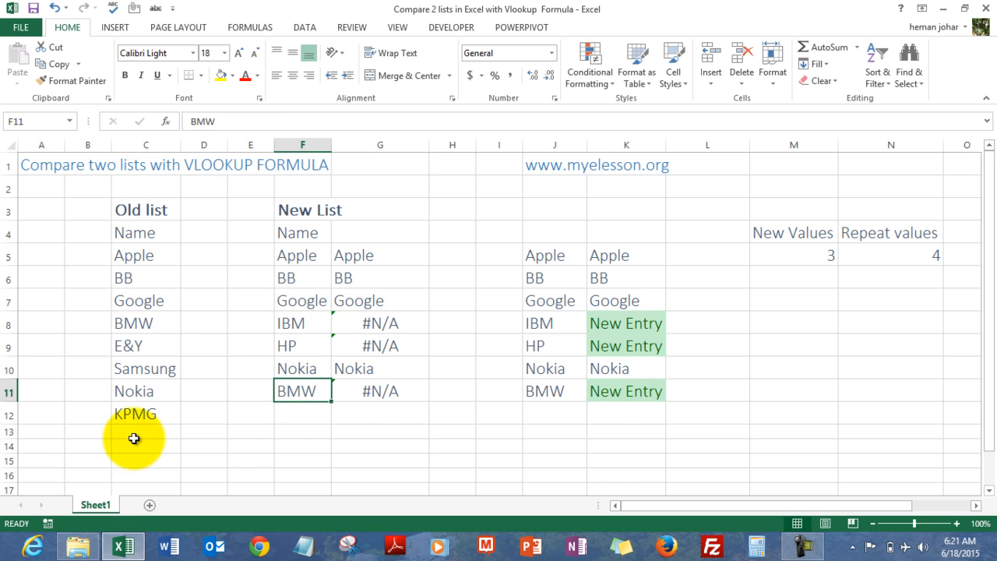
key(Right)
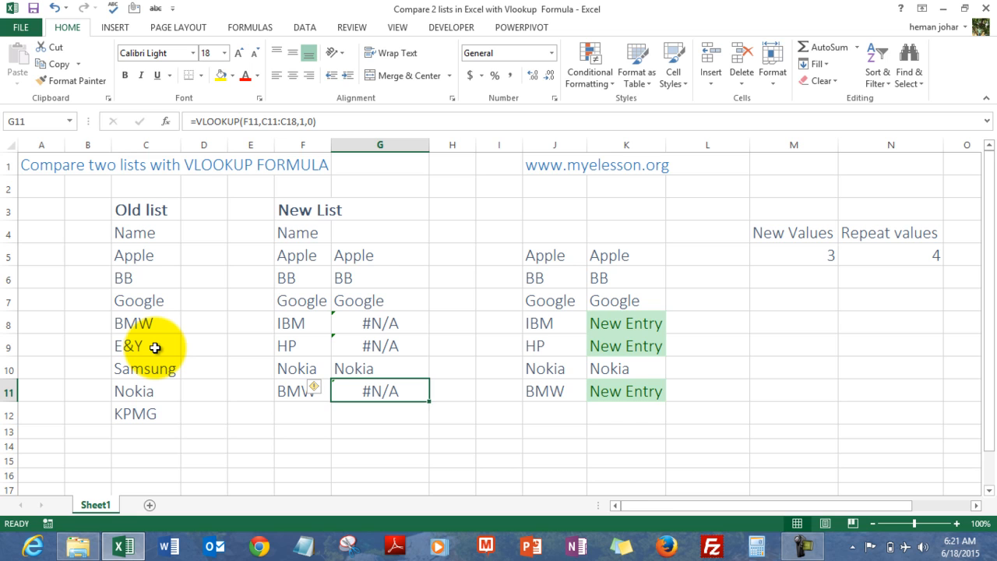
key(Left)
key(Left)
key(Left)
key(Right)
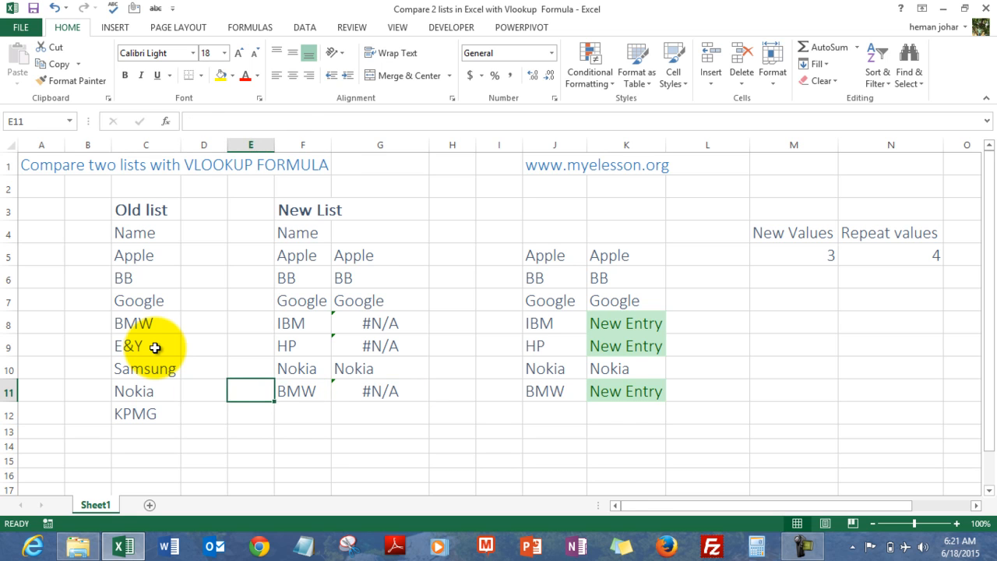
key(Right)
key(Right)
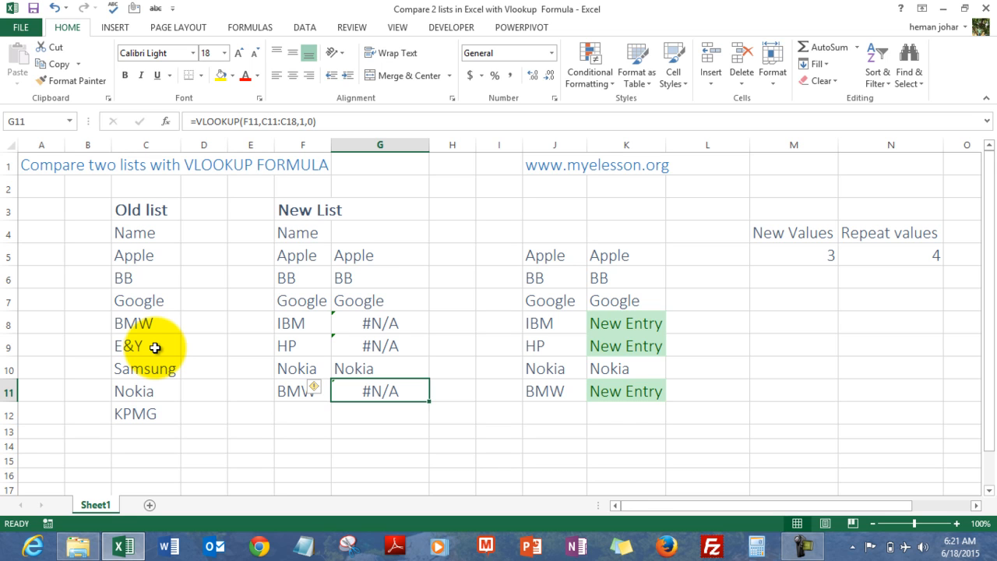
key(Left)
key(Right)
key(Left)
key(Right)
- Make the lookup range in the G5 formula absolute as $C$5:$C$12
key(Up)
key(Up)
key(Up)
key(Up)
key(Up)
key(Up)
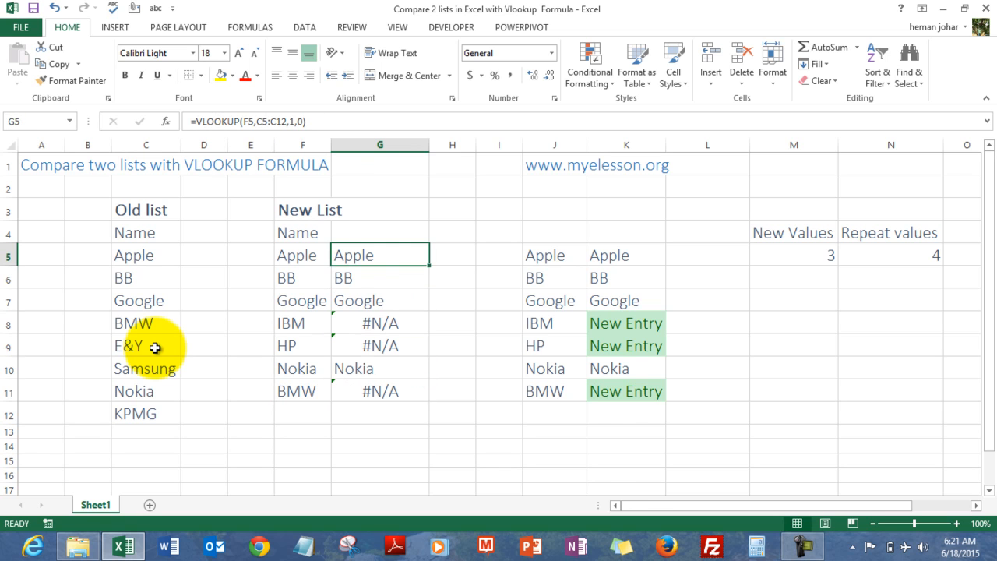
click(259, 122)
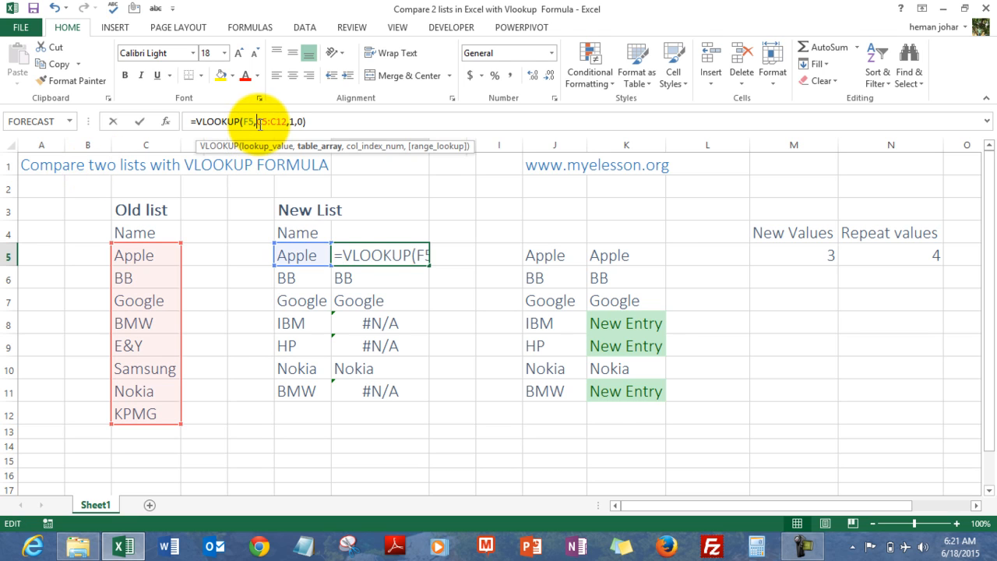
key(shift+Right)
key(shift+Right)
key(shift+Right)
key(shift+Right)
key(shift+Right)
key(shift+Right)
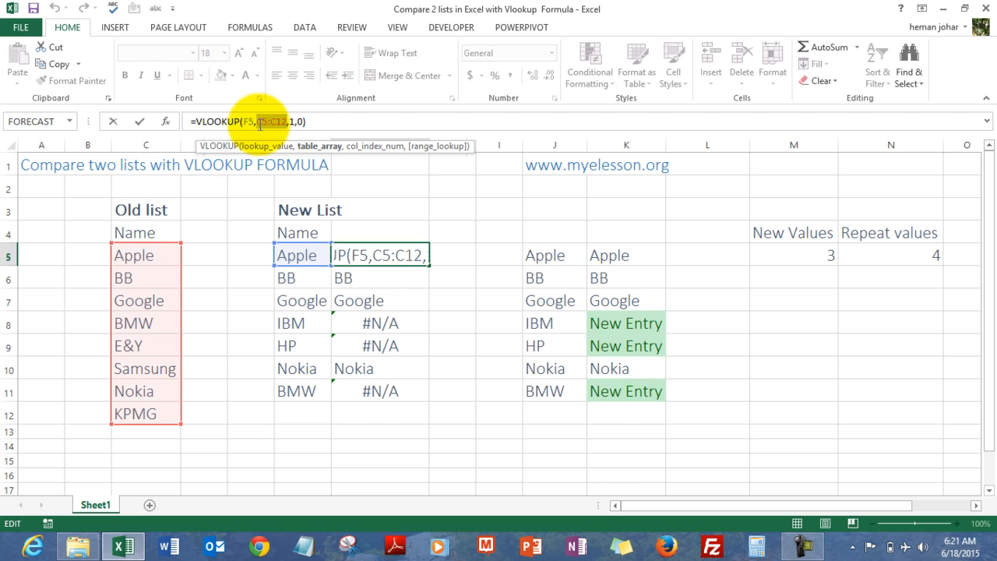
key(F4)
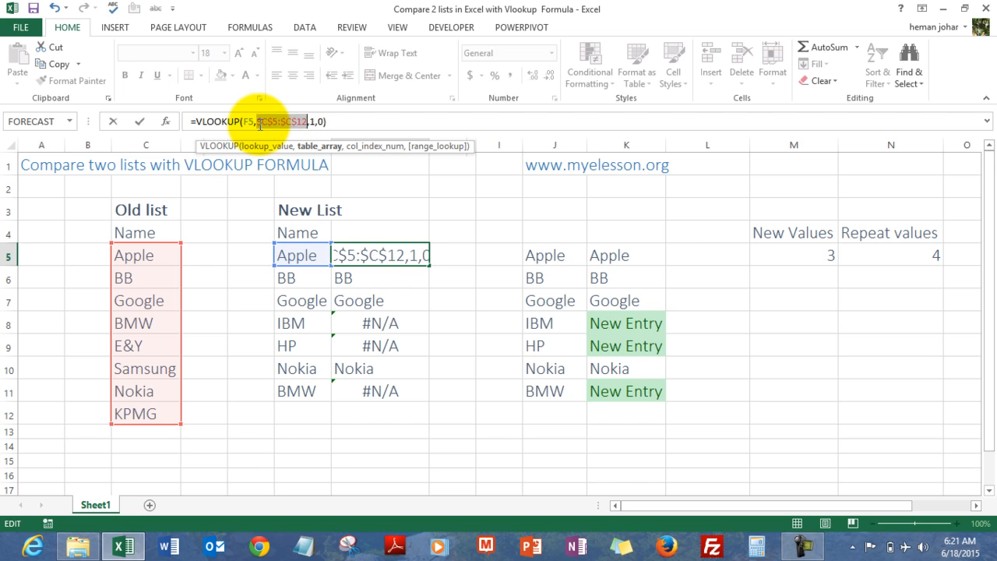
key(Return)
- Copy the corrected G5 formula with the absolute lookup range over G5:G11
key(Up)
key(ctrl+c)
key(shift+Down)
key(shift+Down)
key(shift+Down)
key(shift+Down)
key(shift+Down)
key(shift+Down)
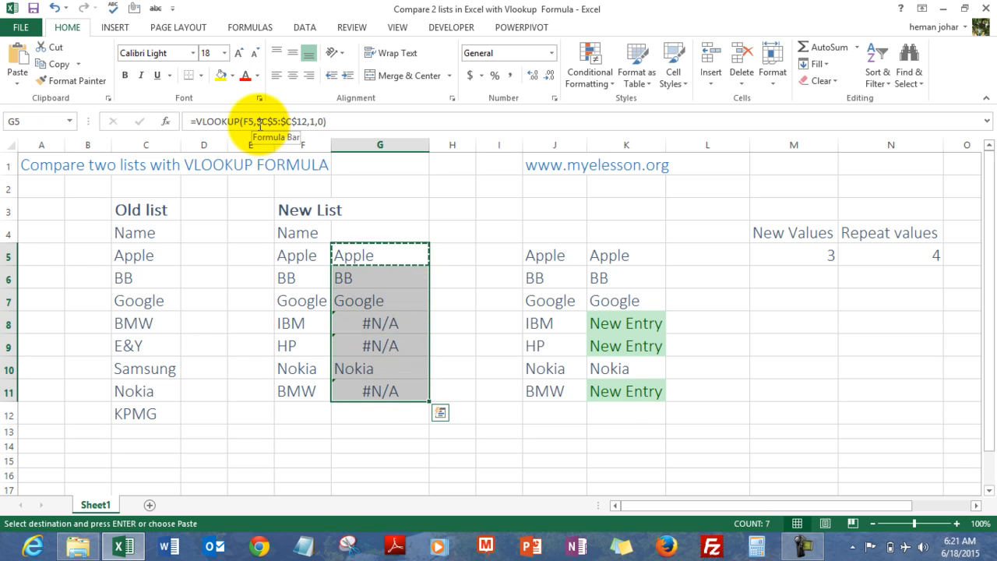
key(ctrl+v)
key(Escape)
key(Right)
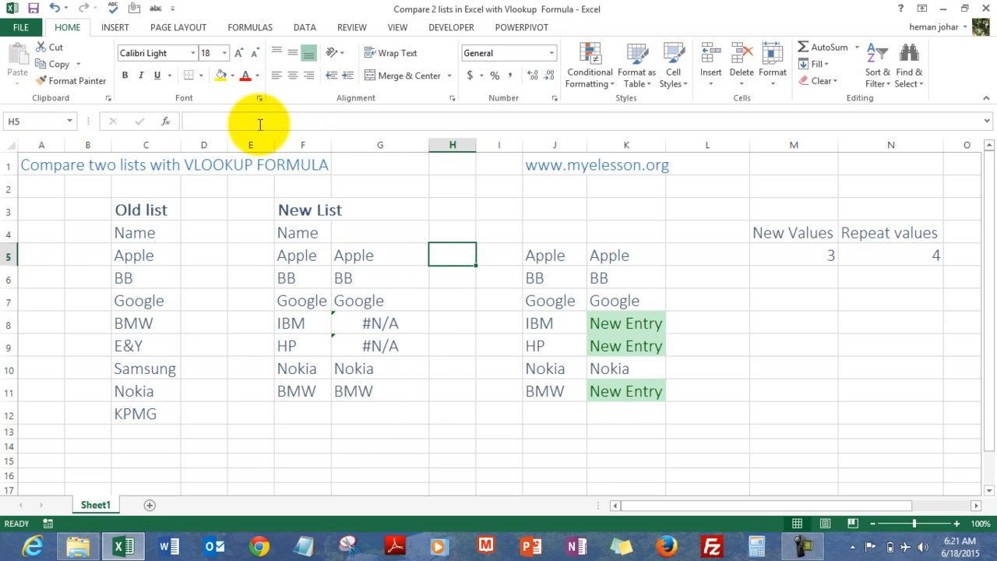
key(Left)
key(Left)
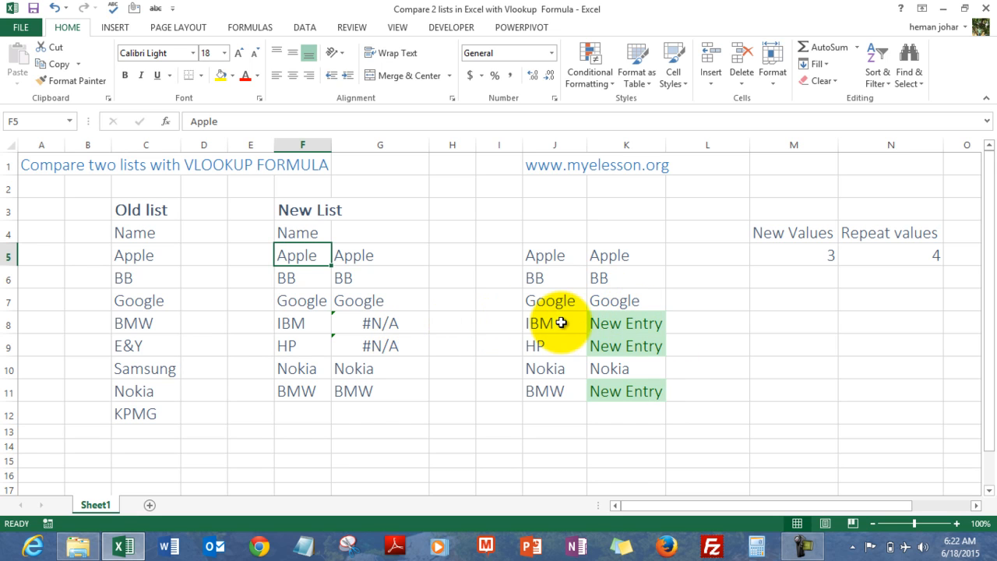
- Change the lookup range in the K5 IFERROR formula to the absolute reference $C$5:$C$12
click(617, 258)
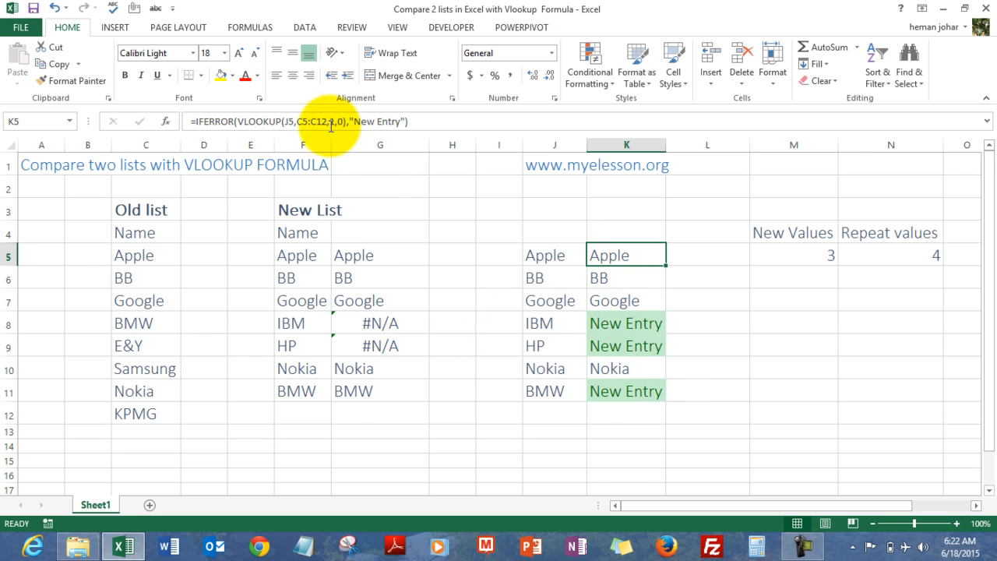
click(297, 122)
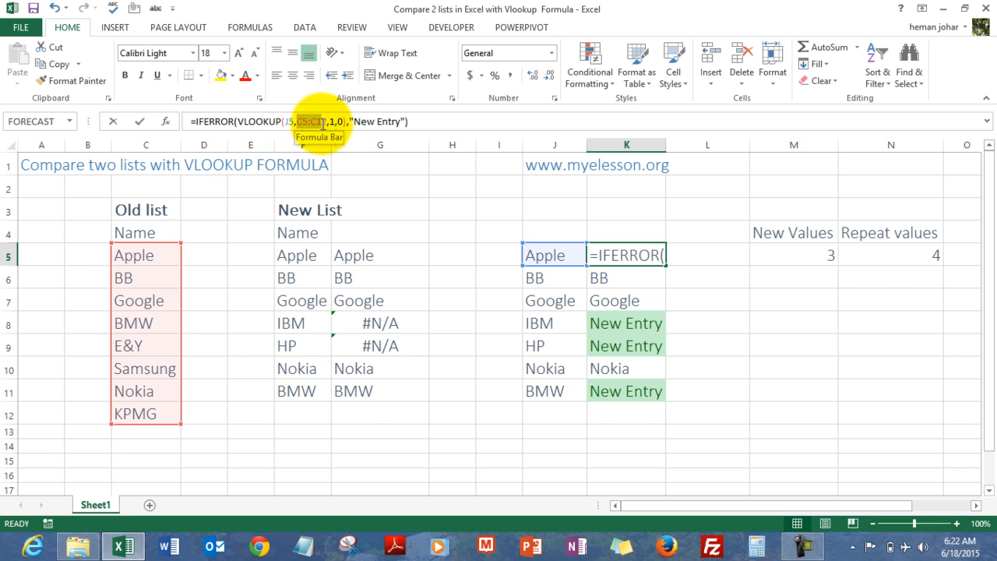
drag(296, 122, 328, 123)
key(F4)
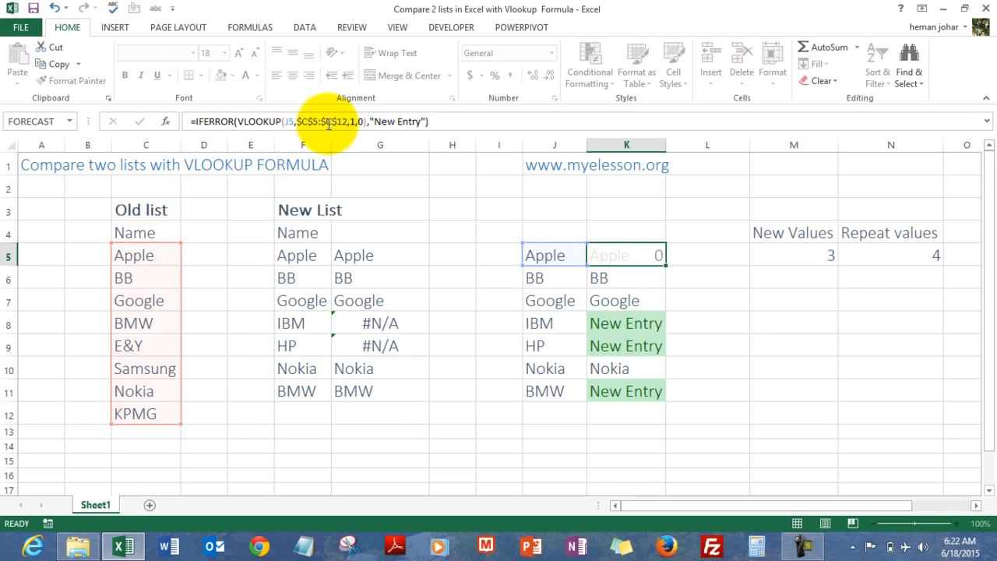
key(ctrl+Return)
- Copy the corrected K5 IFERROR formula down through K11
key(ctrl+c)
key(ctrl+shift+Down)
key(ctrl+v)
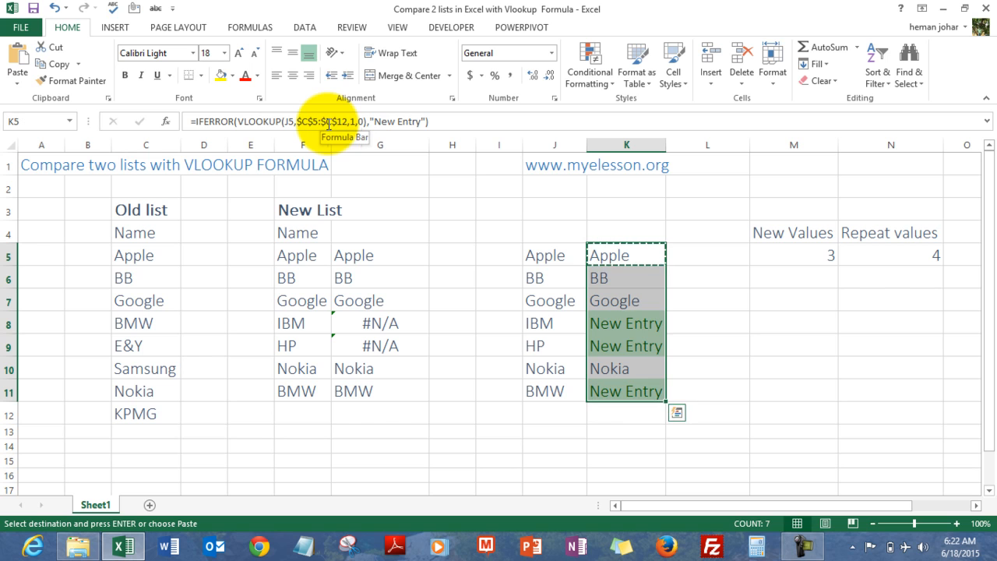
key(Right)
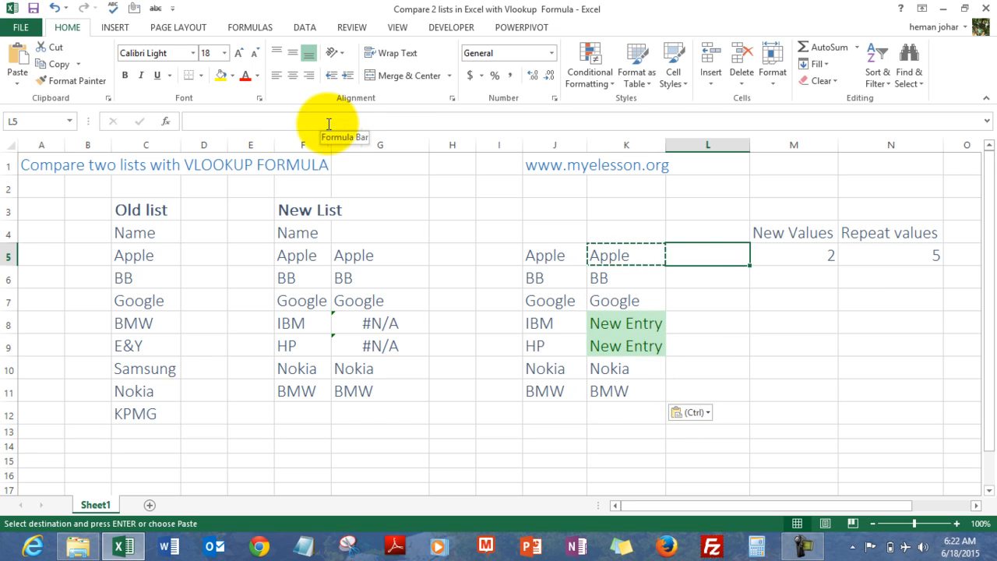
key(Escape)
key(Right)
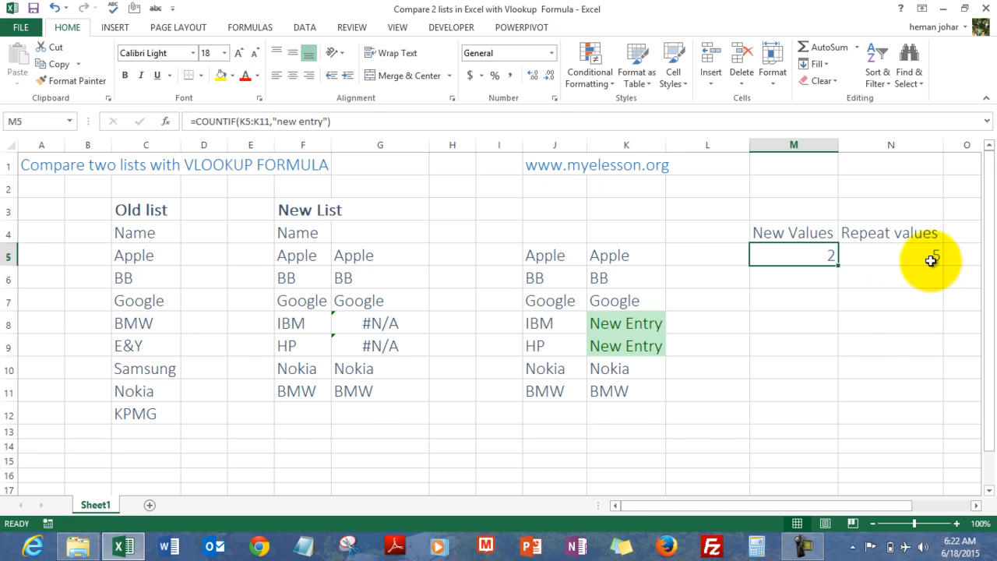
- Clear the existing IFERROR formulas from K5:K11 and return to K5
key(Left)
key(Left)
key(shift+Down)
key(shift+Down)
key(shift+Down)
key(shift+Down)
key(shift+Down)
key(shift+Down)
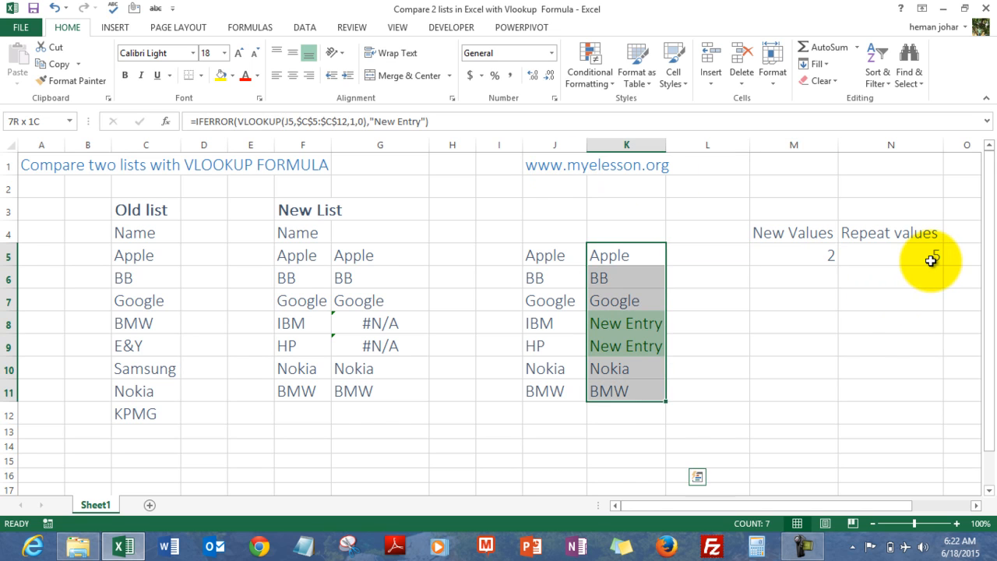
key(Delete)
key(Right)
key(Left)
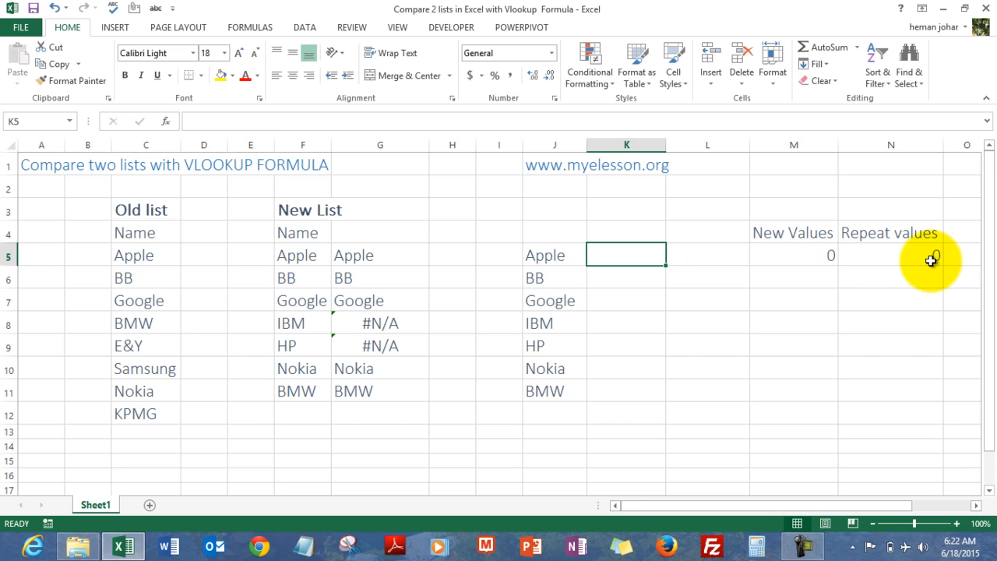
- Begin an IFERROR formula in K5 with a nested VLOOKUP that uses J5 as the lookup value
text(=)
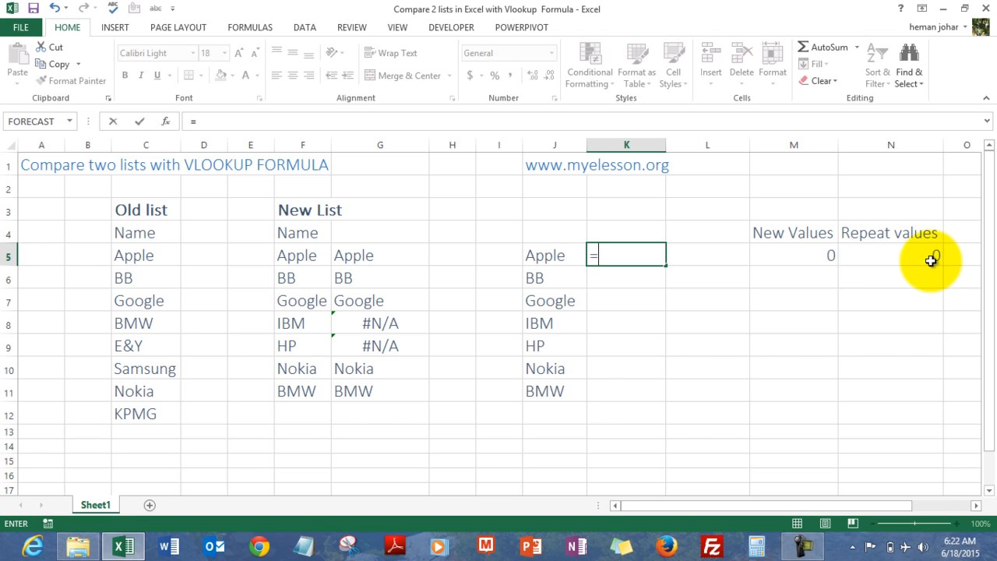
text(if)
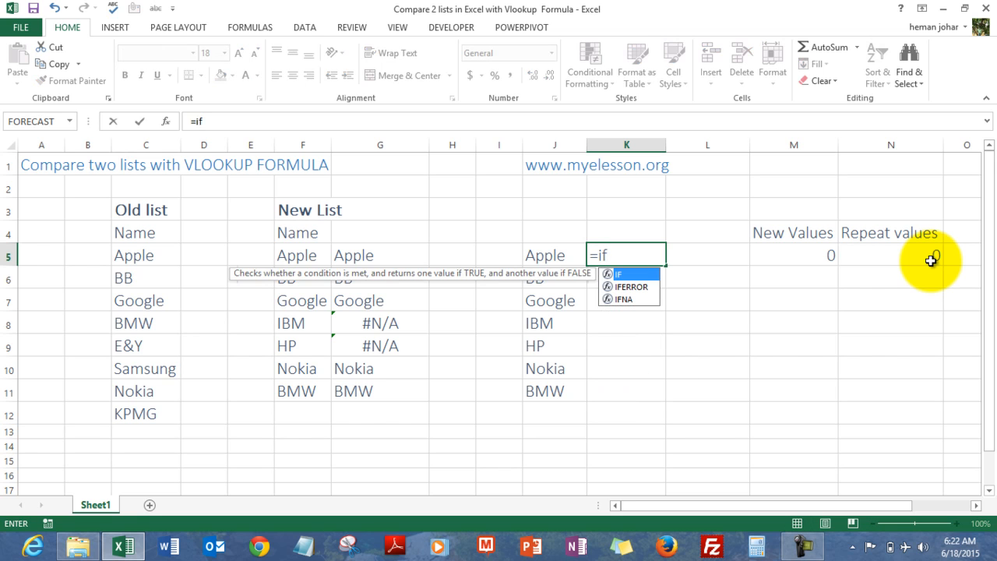
key(Down)
key(Tab)
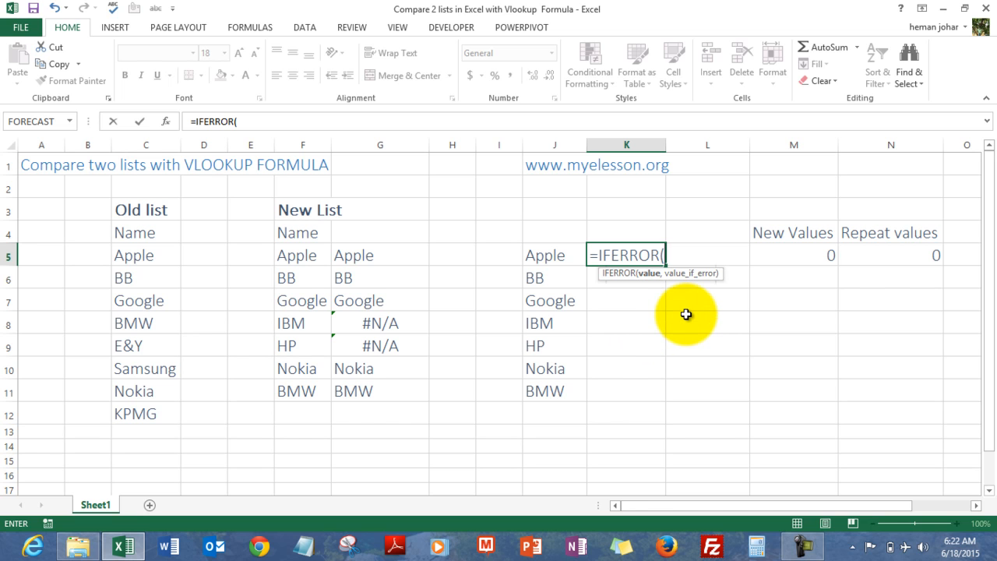
text(vl)
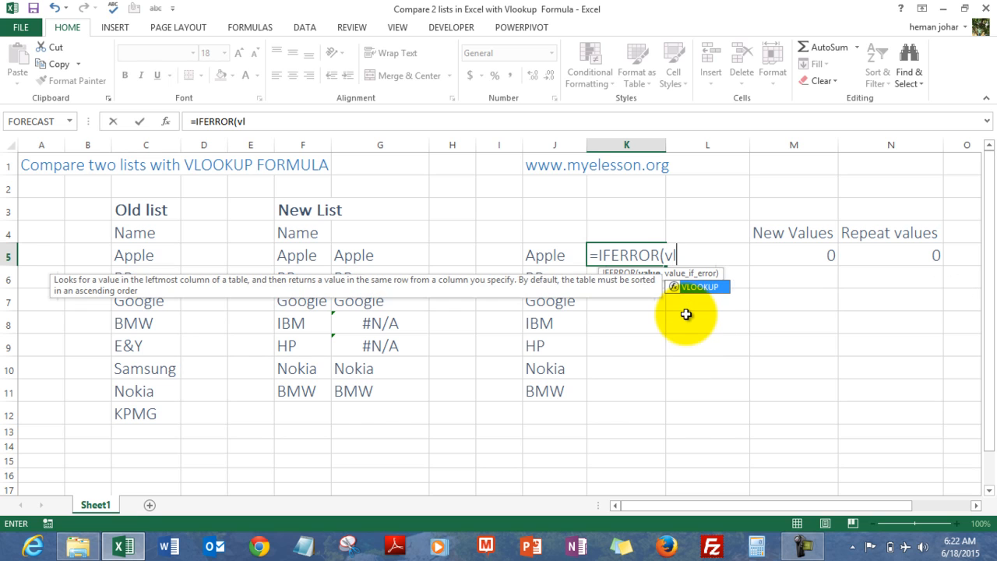
key(Tab)
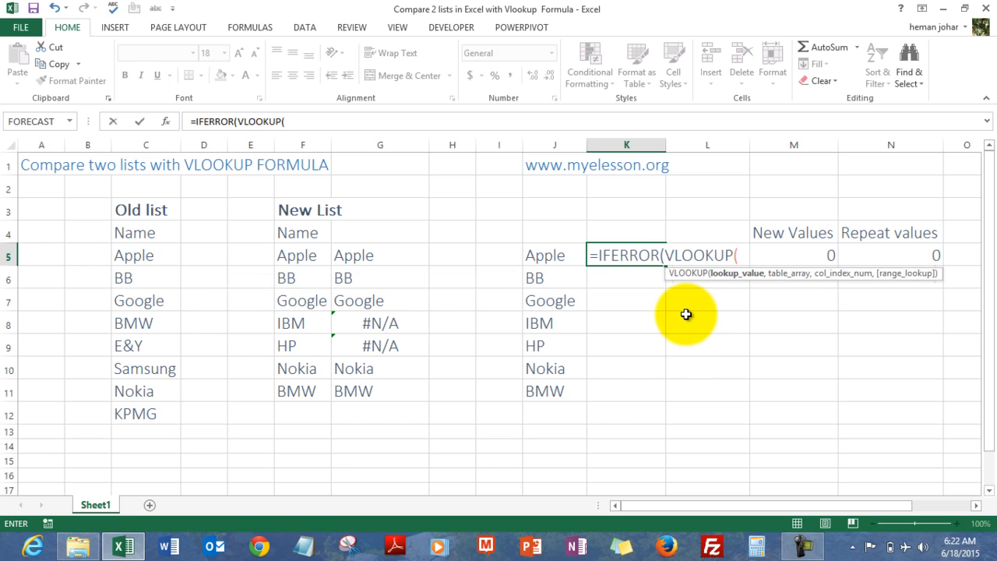
key(Left)
text(,)
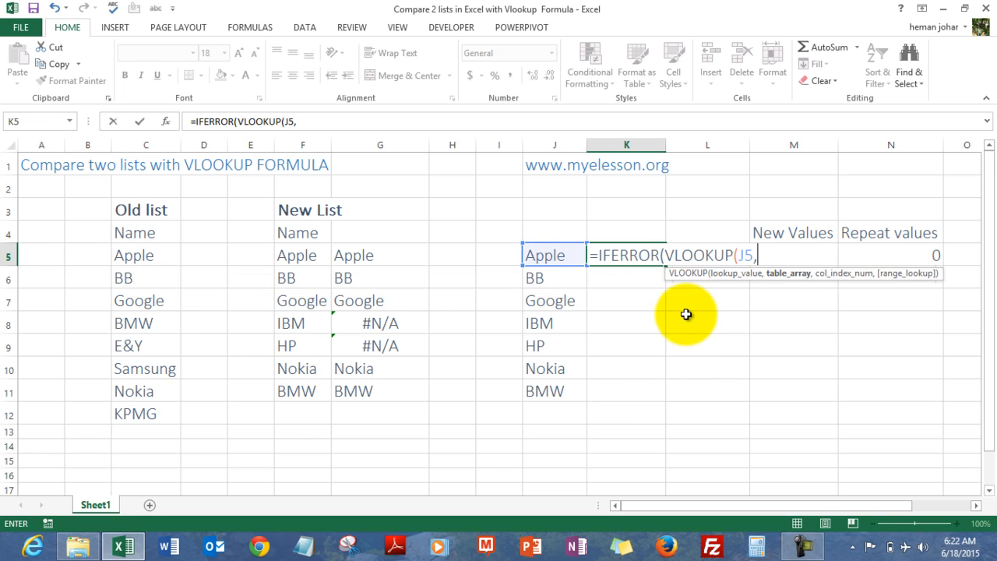
- Complete the nested VLOOKUP with the absolute old-list range $C$5:$C$12, column index 1 and range lookup 0
key(Left)
key(Left)
key(Left)
key(Left)
key(Left)
key(Left)
key(Left)
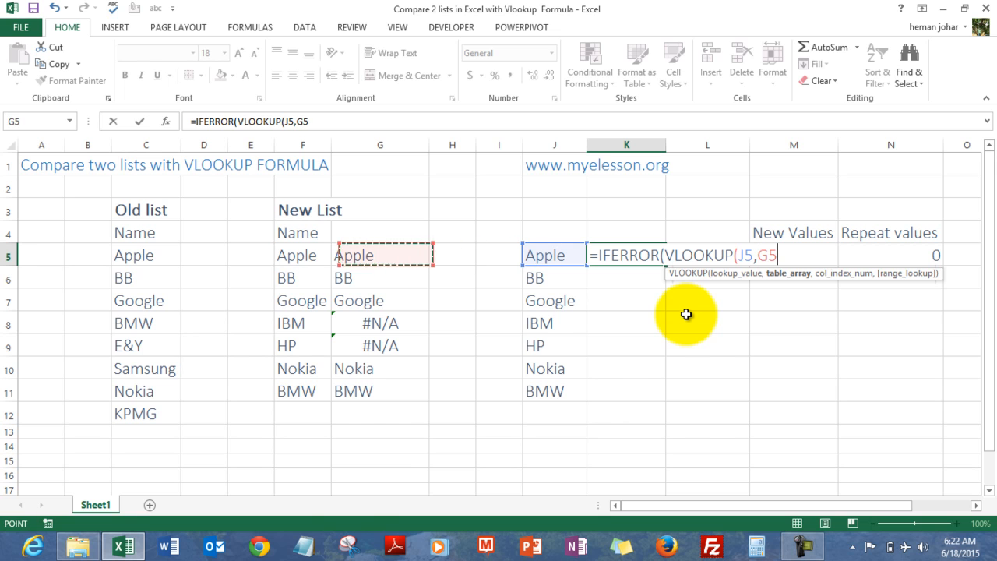
key(ctrl+shift+Down)
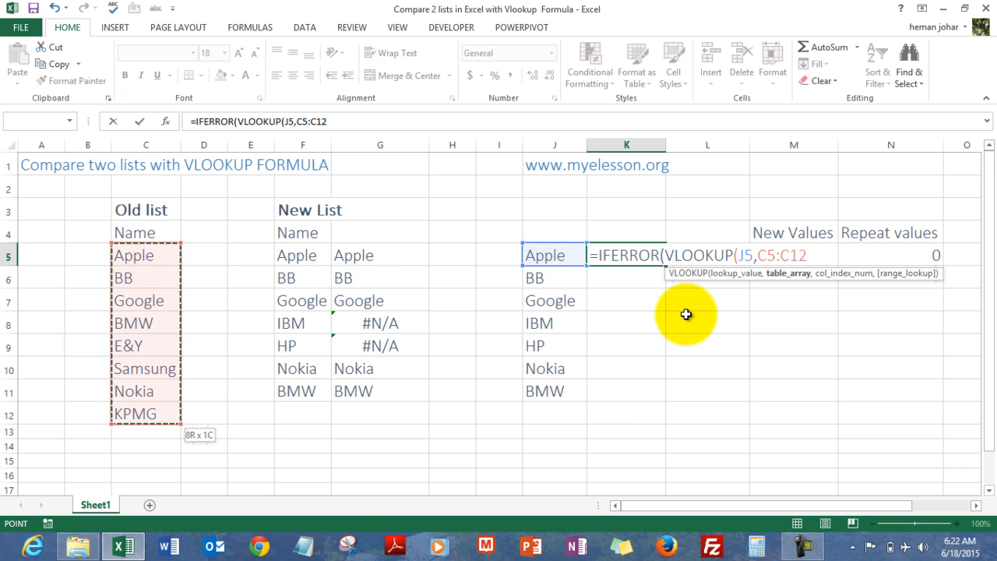
key(F4)
text(,1,0)
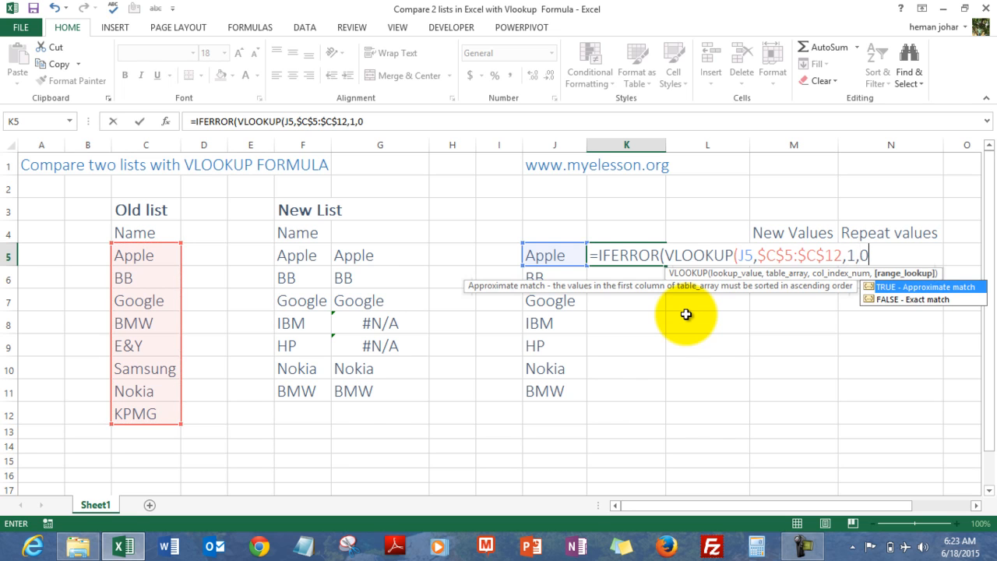
text())
key(Return)
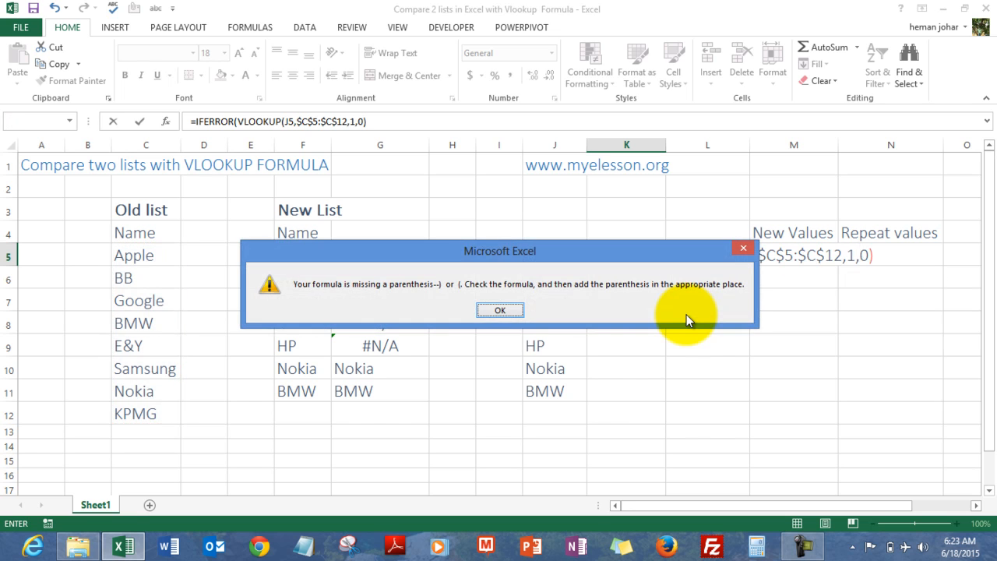
key(Return)
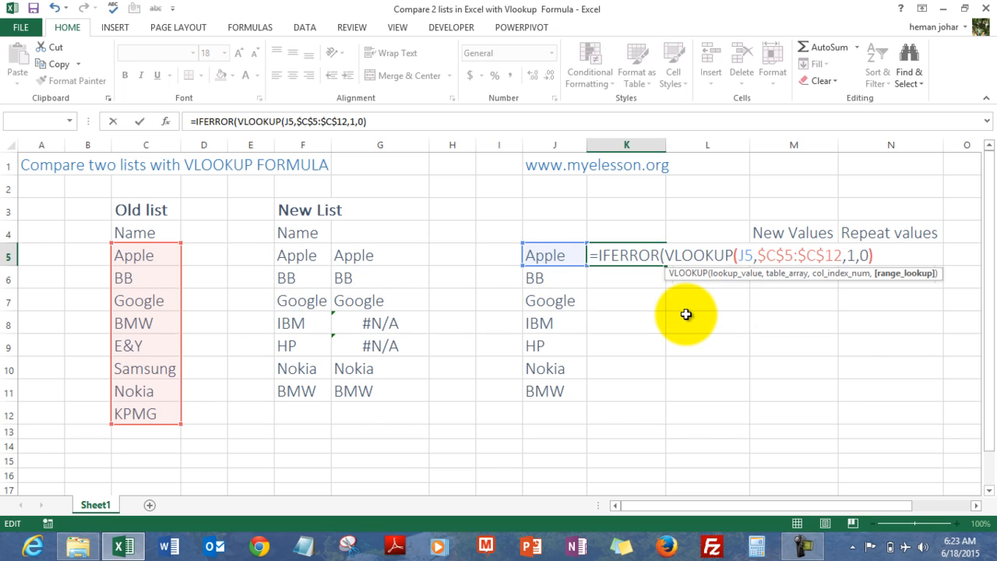
- Set "New Value" as the value if error and enter the finished IFERROR formula in K5
text(,)
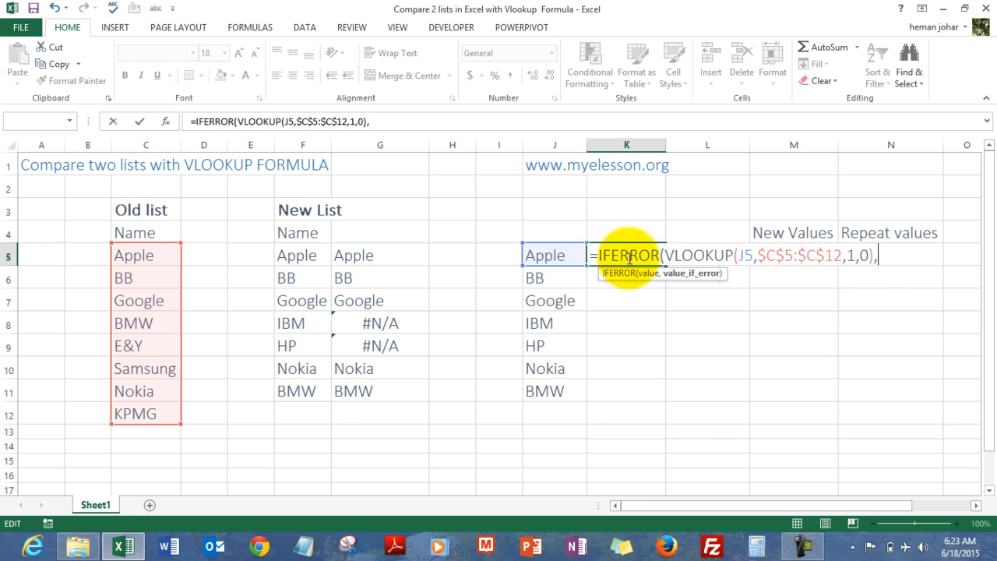
text(")
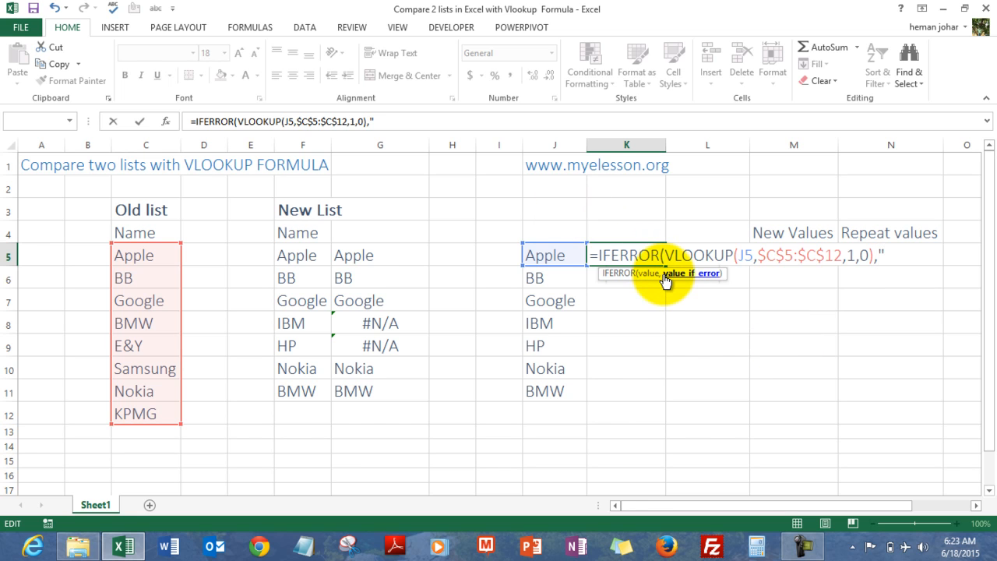
text(New Value"))
key(ctrl+Return)
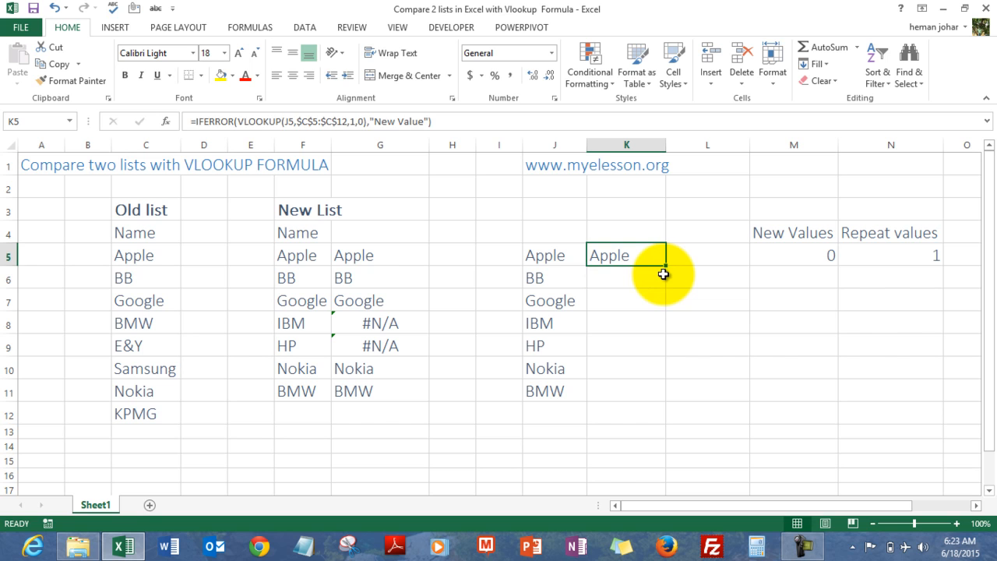
- Copy the K5 IFERROR formula over K5:K11
key(ctrl+c)
key(shift+Down)
key(shift+Down)
key(shift+Down)
key(shift+Down)
key(shift+Down)
key(shift+Down)
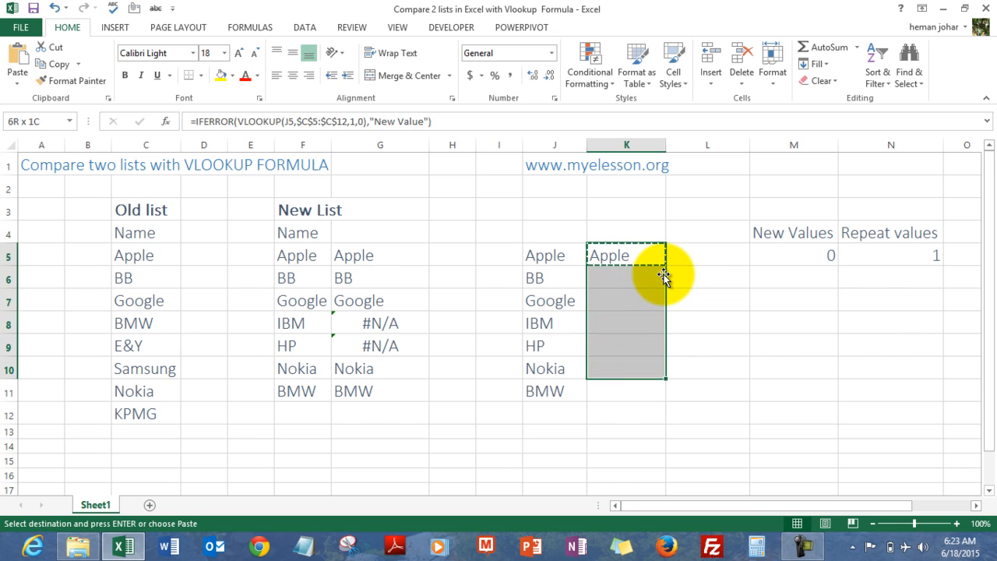
key(ctrl+v)
key(Escape)
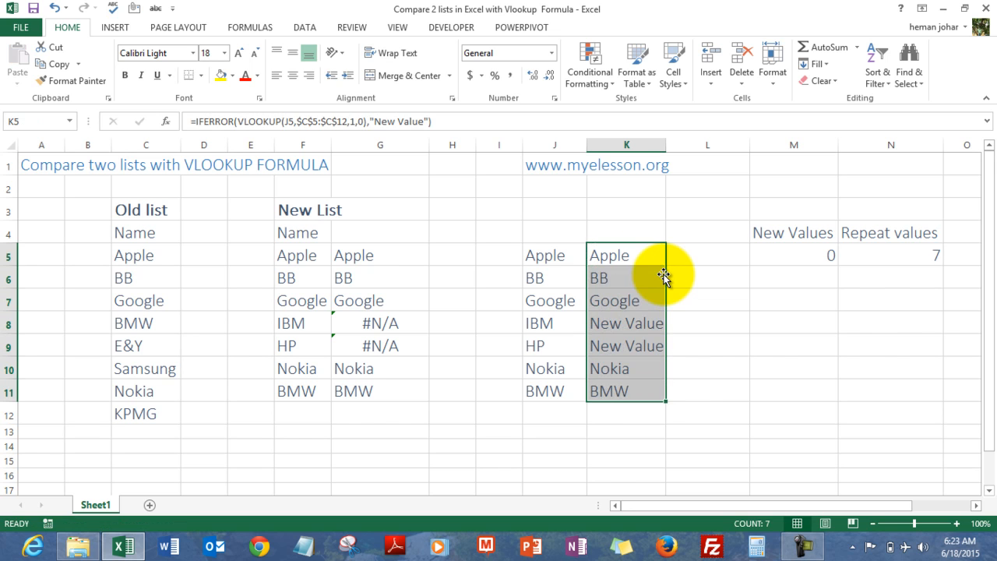
- Examine the copied IFERROR results cell by cell down column K to K11
key(Right)
key(Left)
key(Down)
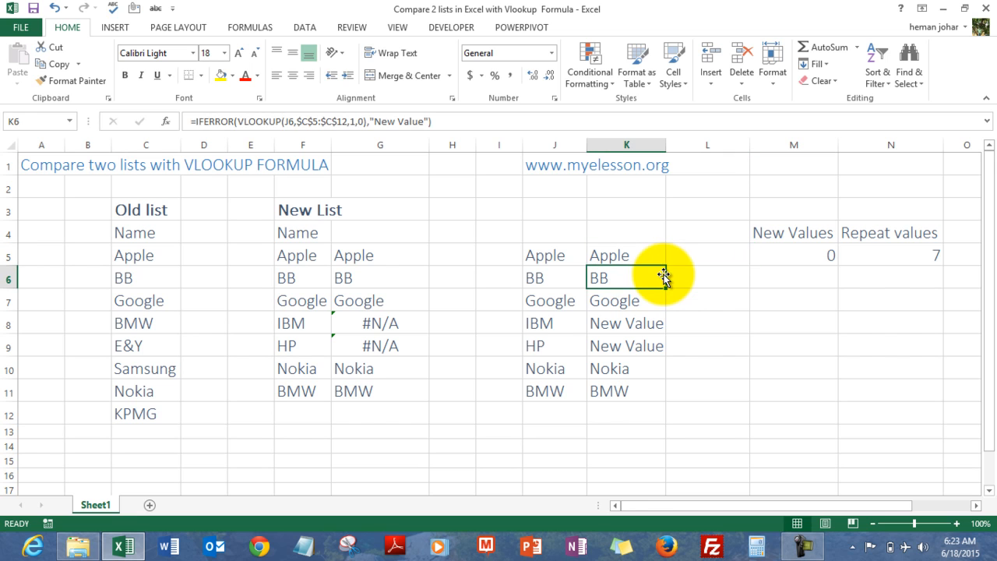
key(Down)
key(Down)
key(Down)
key(Down)
key(Up)
key(Up)
key(Down)
key(Down)
key(Down)
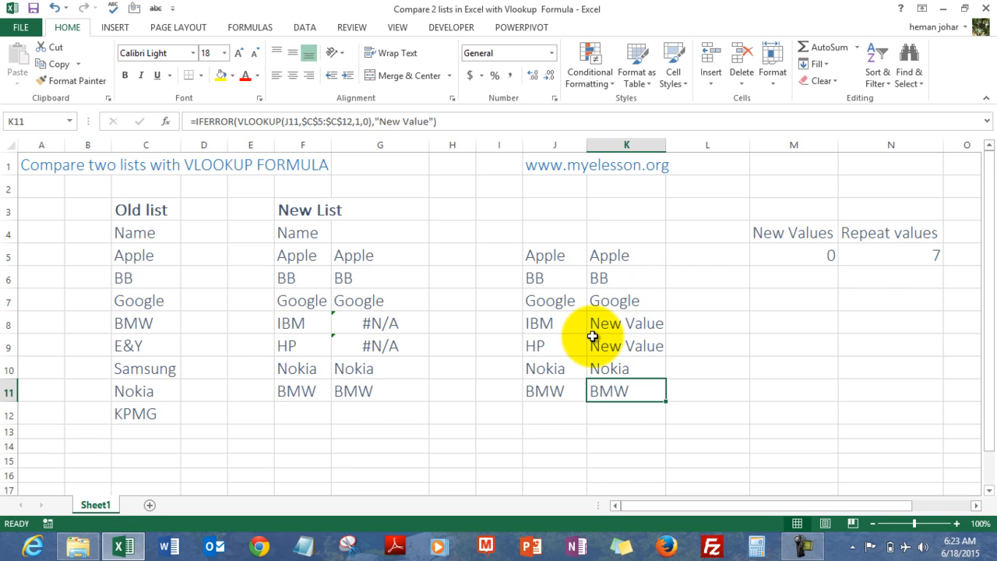
- Add a Text that Contains highlight rule to K5:K11 for "new entry" with Green Fill with Dark Green Text
key(Up)
key(Up)
key(Up)
key(Up)
key(Up)
key(Up)
key(Up)
key(Up)
key(Down)
key(Down)
key(shift+Down)
key(shift+Down)
key(shift+Down)
key(shift+Down)
key(shift+Down)
key(shift+Down)
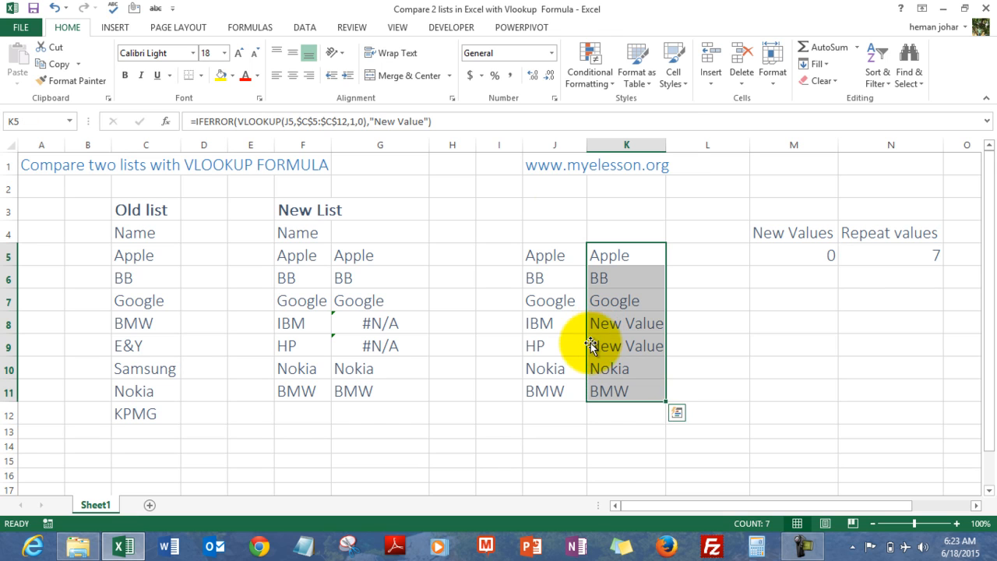
click(591, 57)
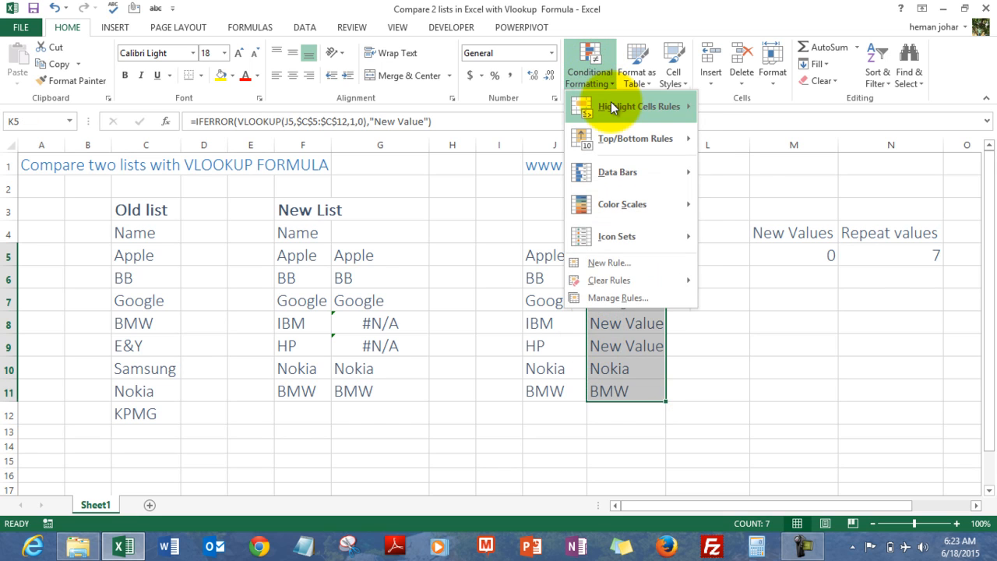
mouse_move(612, 104)
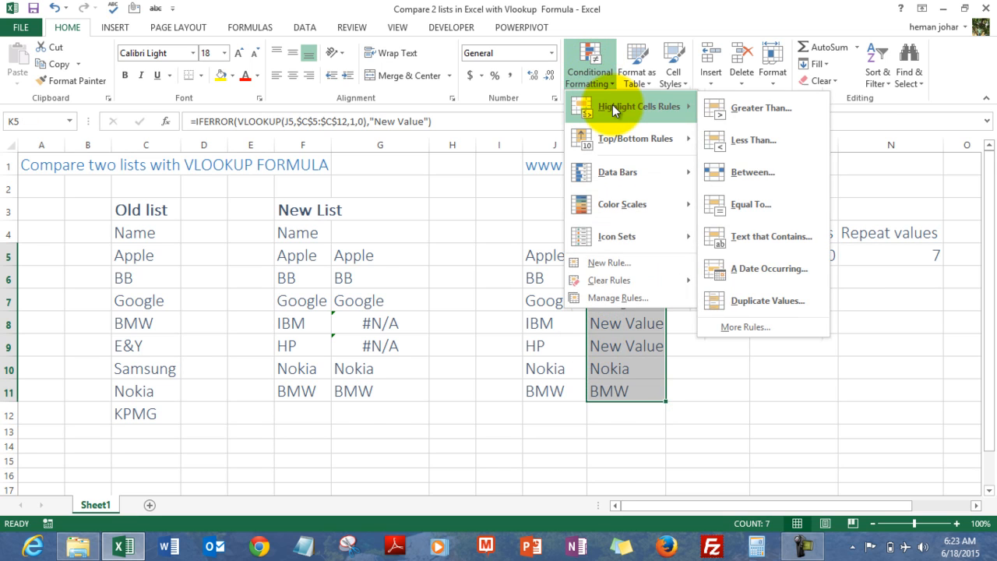
click(761, 237)
text(new entry)
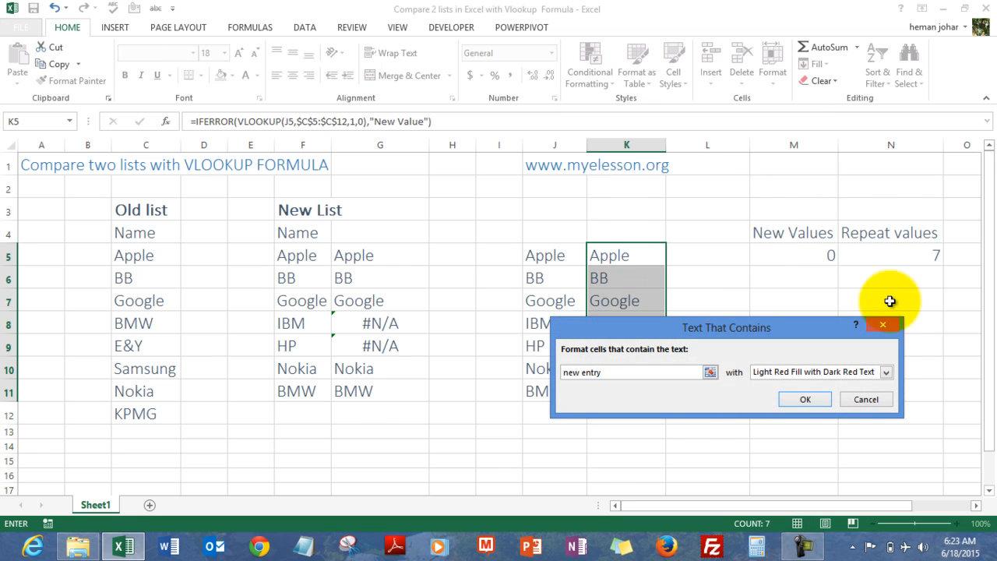
click(887, 370)
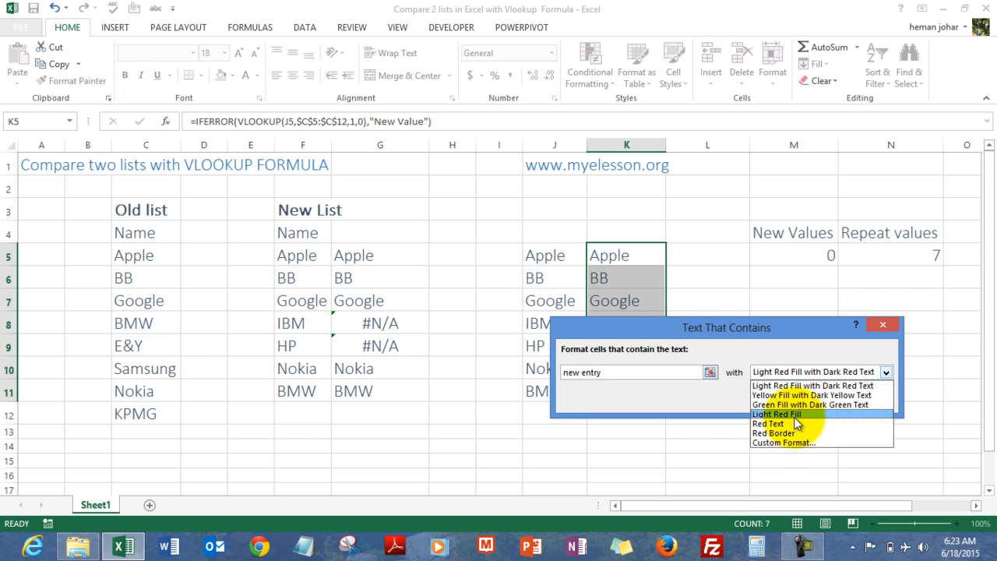
click(805, 405)
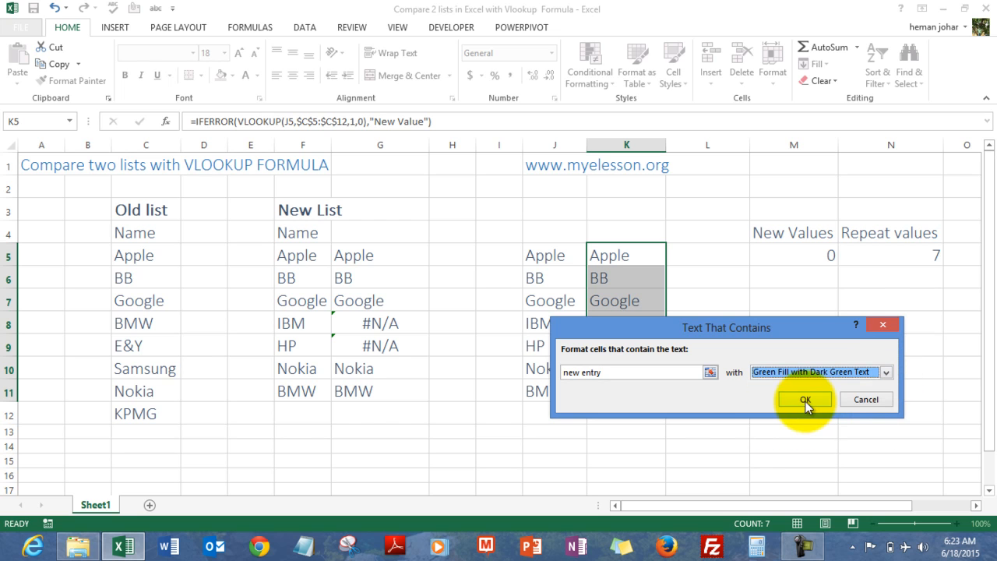
click(803, 397)
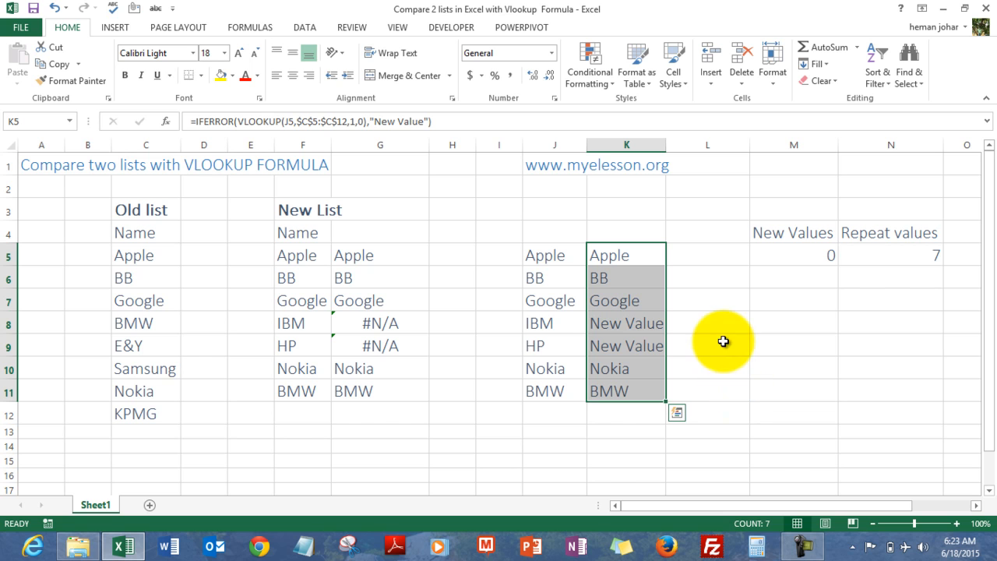
- Try applying the "new entry" Text that Contains rule with green formatting to K5:K11 once more
click(606, 85)
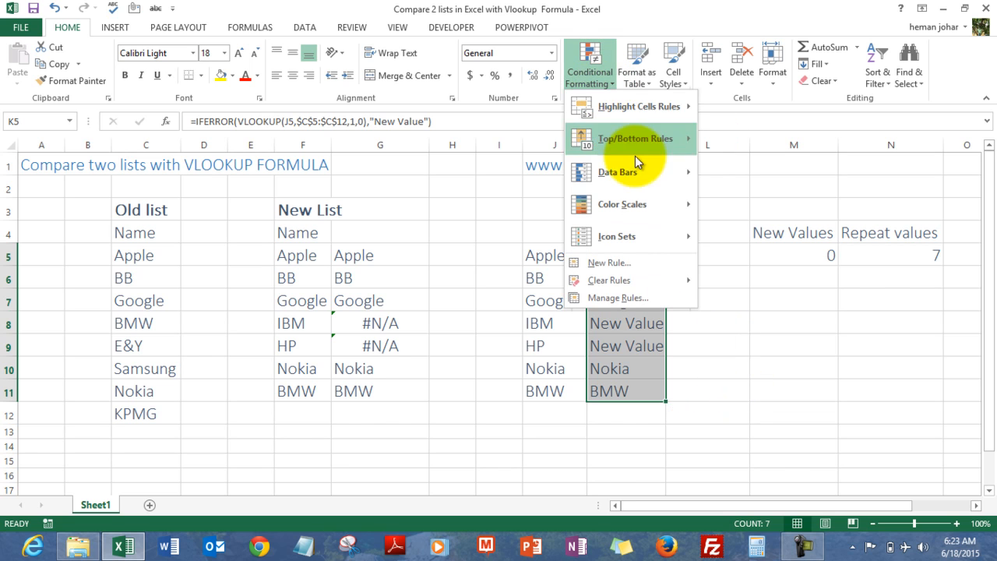
mouse_move(643, 106)
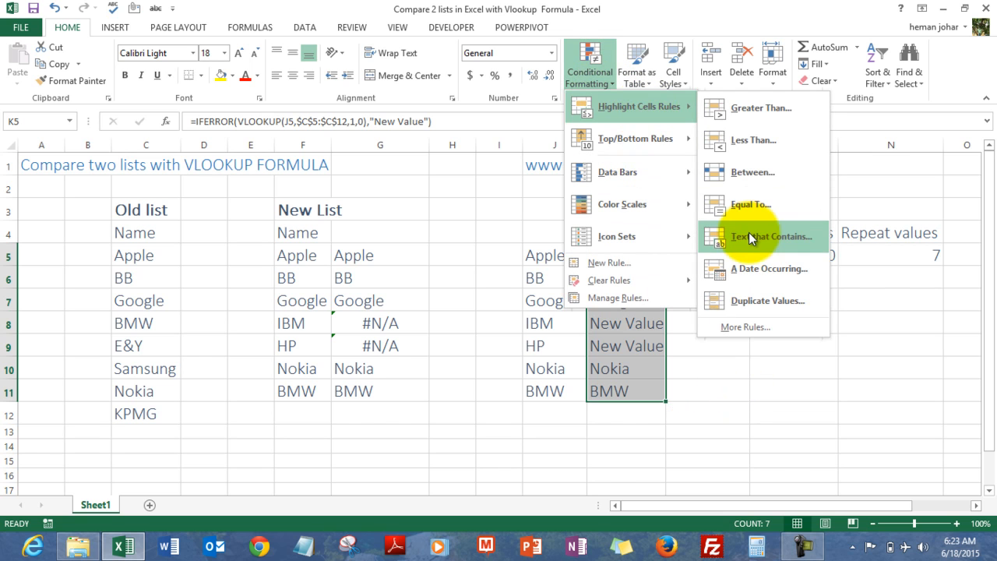
click(746, 237)
text(new entry)
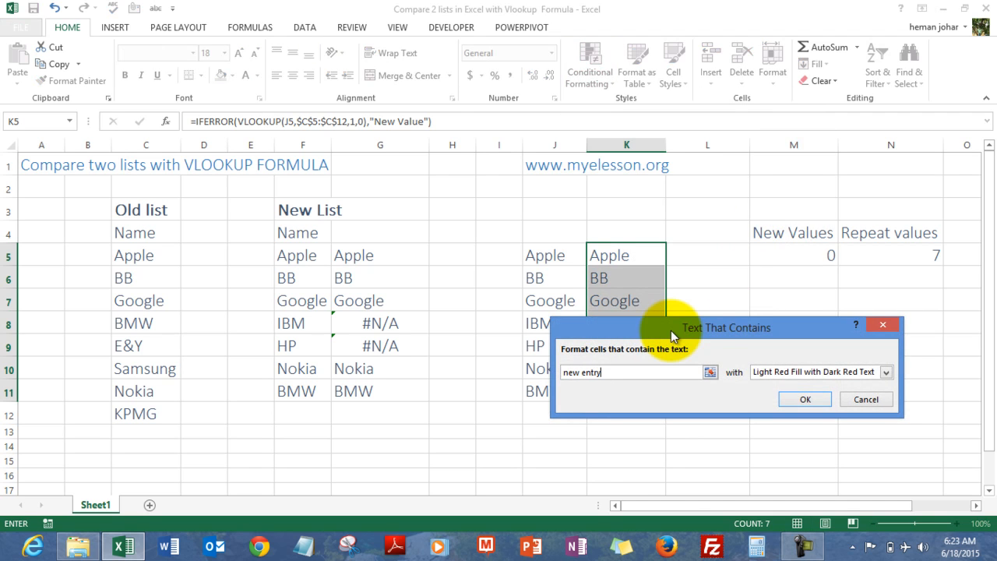
click(887, 371)
click(796, 406)
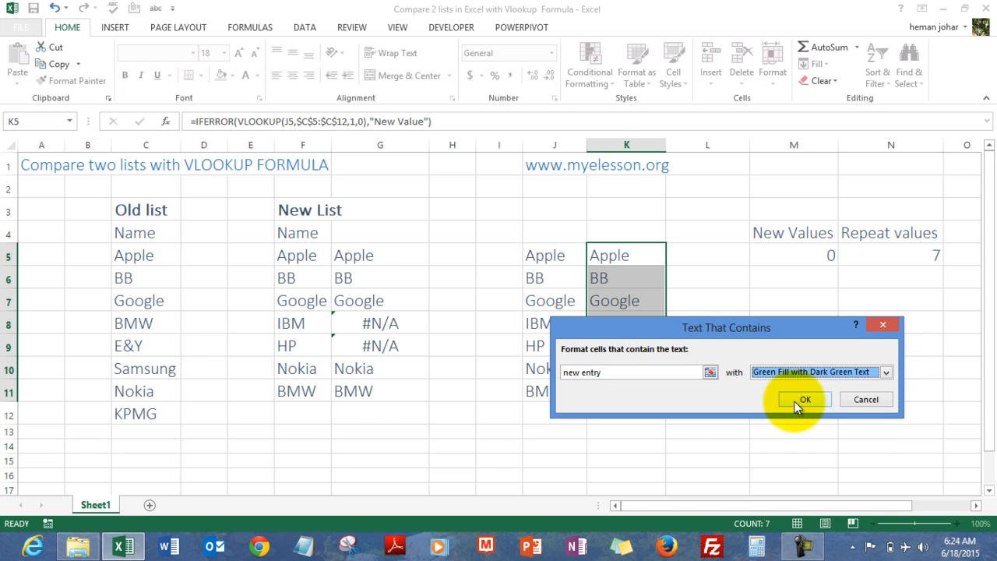
click(797, 401)
click(754, 348)
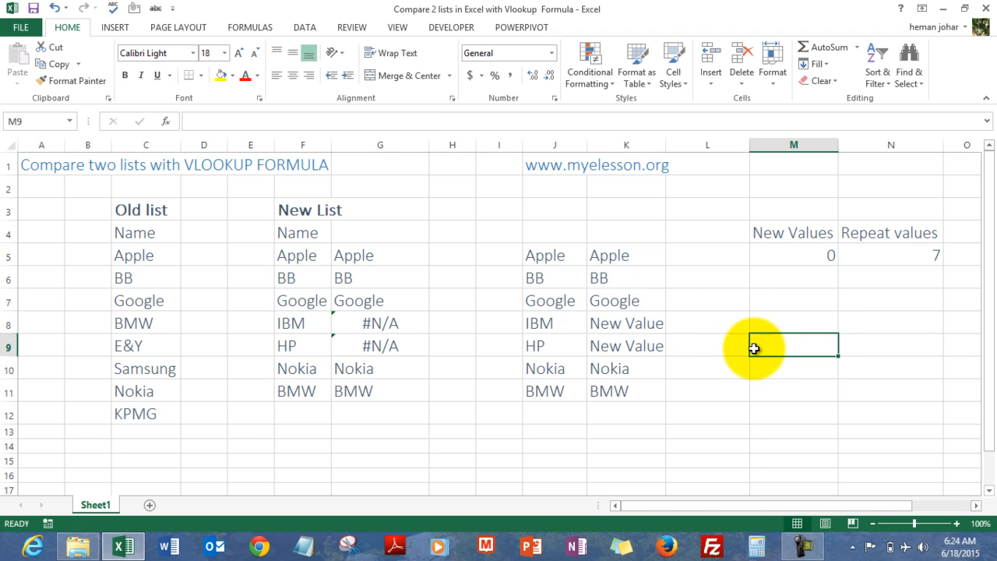
- Add a Text that Contains highlight rule to K5:K11 for "new value" with Green Fill with Dark Green Text
click(632, 317)
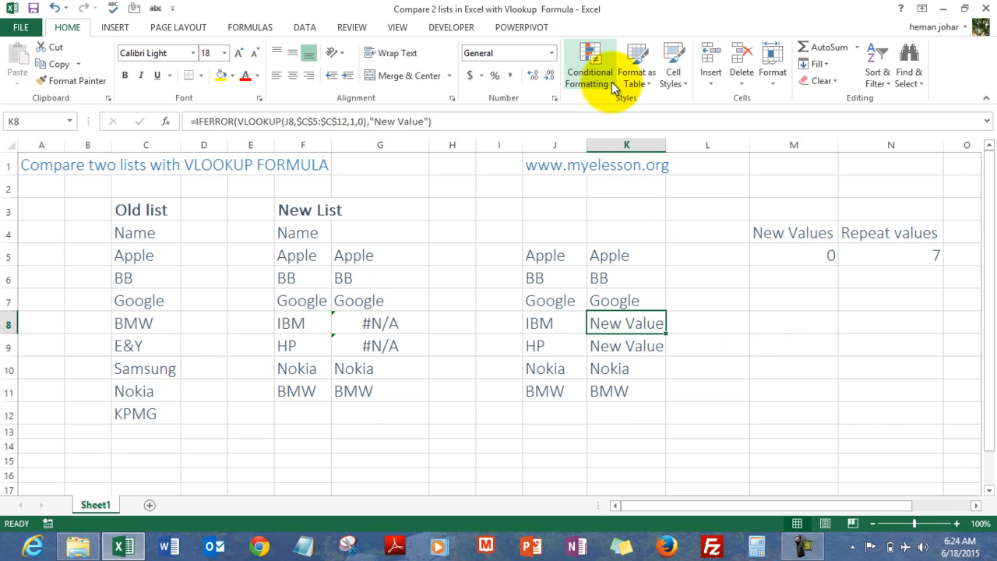
key(Up)
key(Up)
key(Up)
key(ctrl+shift+Down)
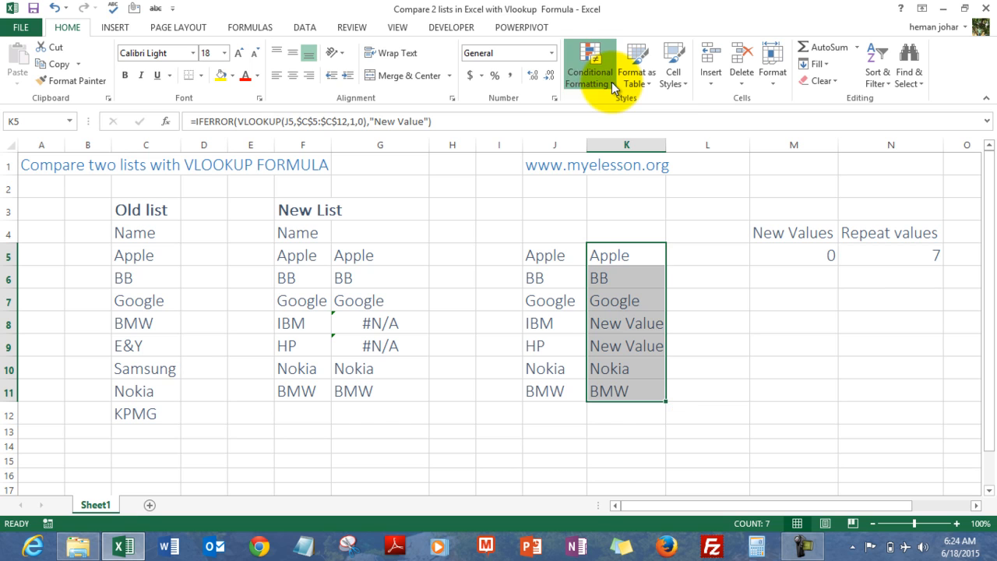
click(611, 82)
mouse_move(665, 97)
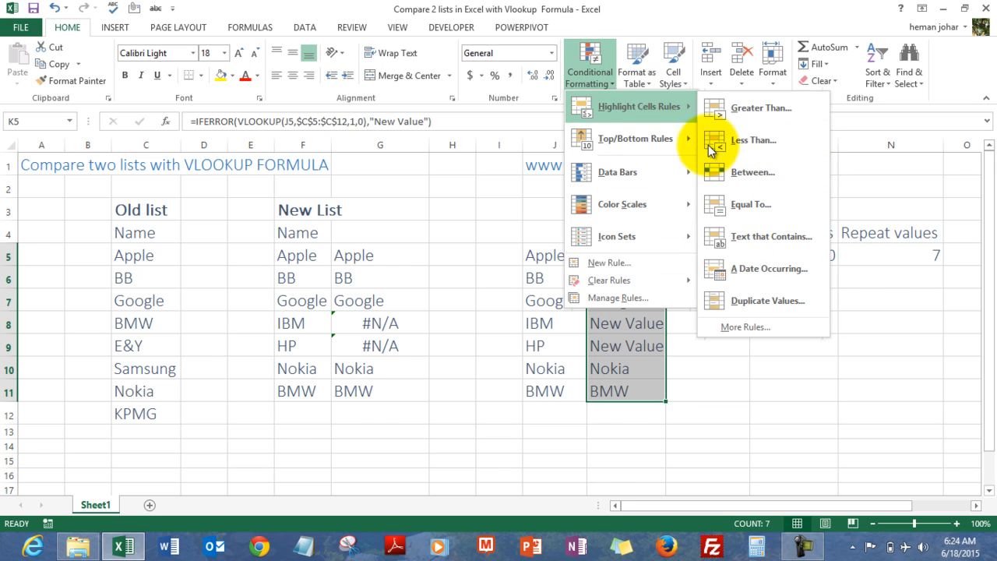
click(733, 237)
text(new value)
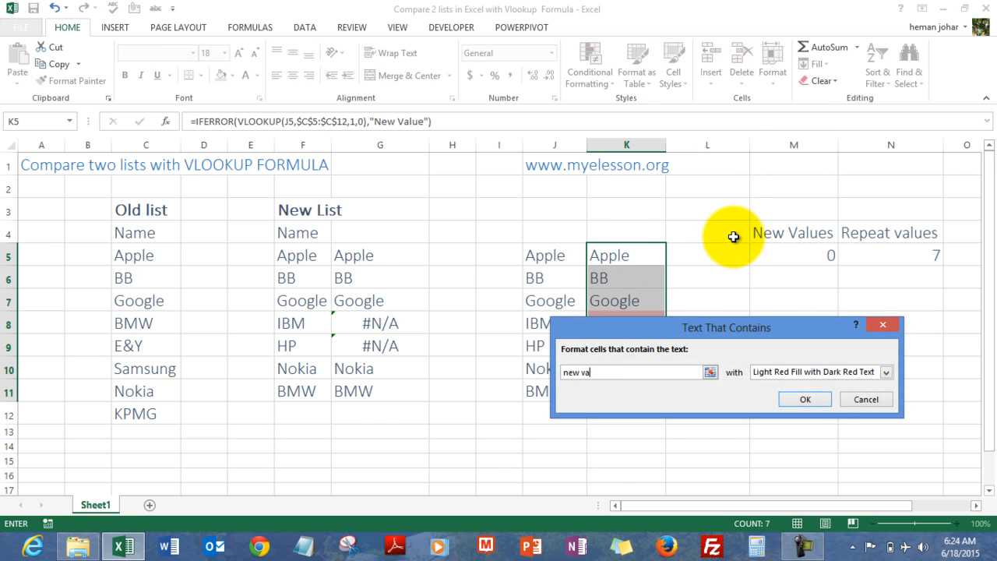
click(887, 372)
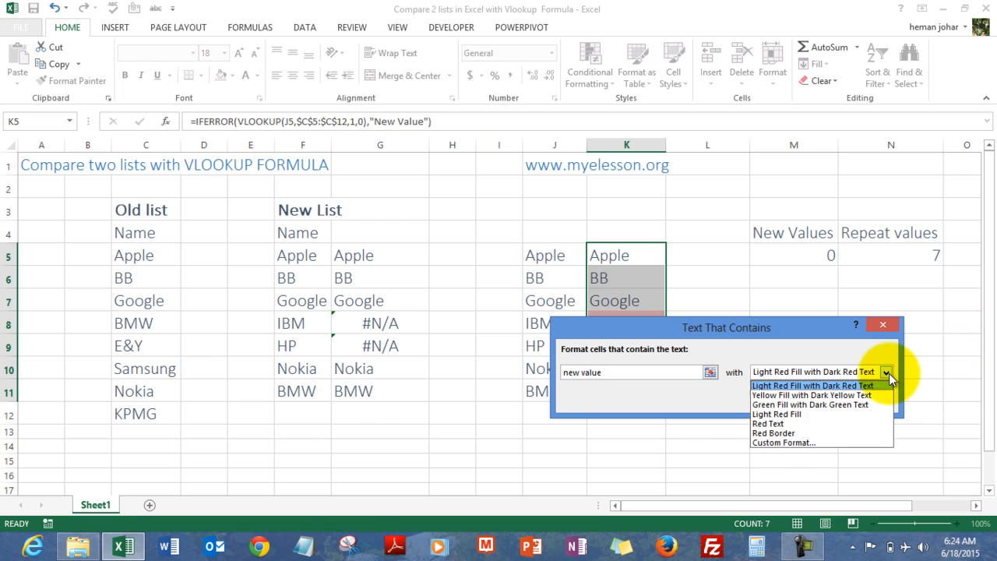
click(801, 403)
click(802, 402)
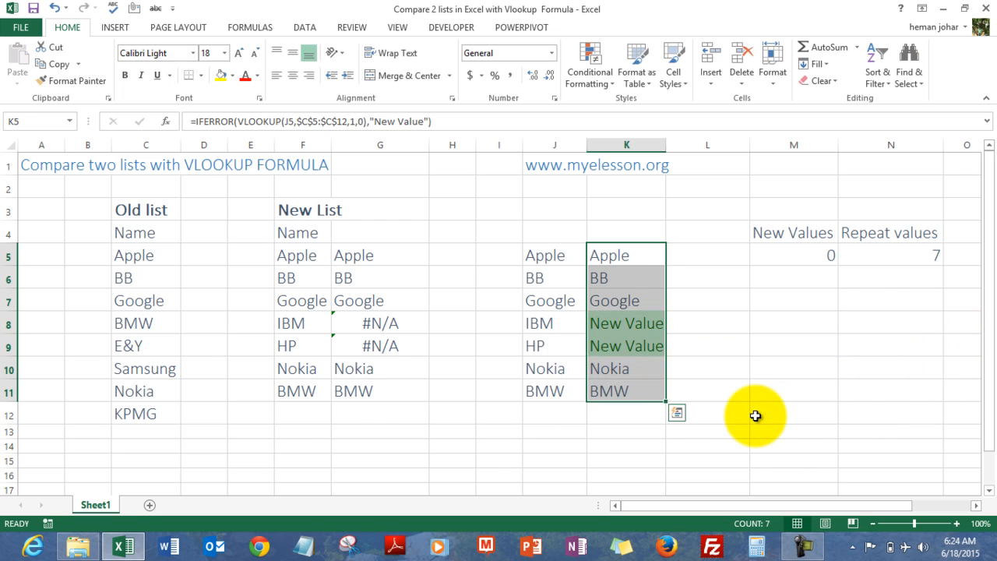
- Inspect the formula behind the first highlighted entry in K8
click(754, 415)
key(Up)
key(Left)
key(Left)
key(Up)
key(Up)
key(Up)
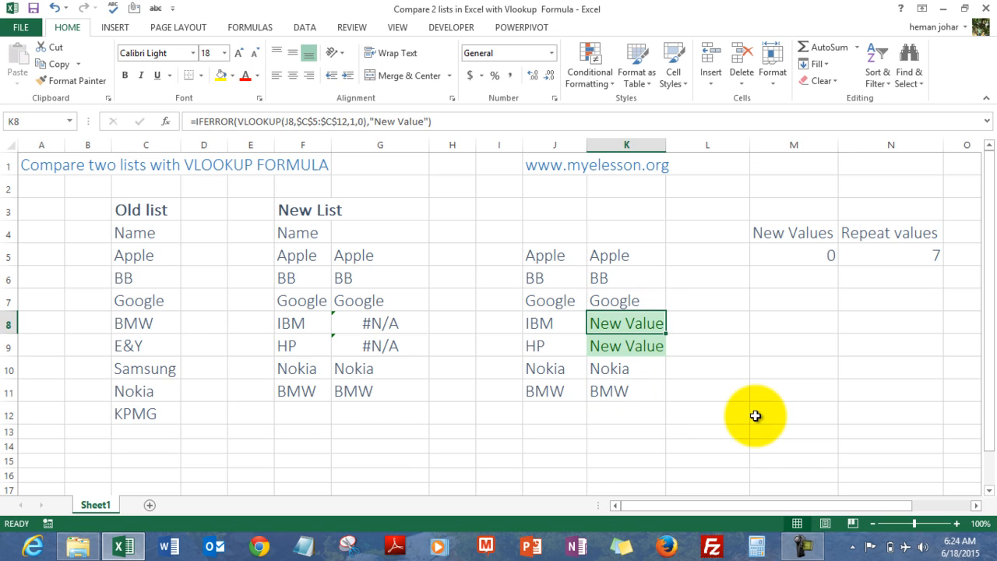
- Clear the existing New Values and Repeat values counts in M5:N5
click(802, 256)
key(Right)
scroll(799, 255, right, 1)
key(Left)
key(shift+Right)
key(Delete)
key(Right)
key(Left)
- Count the new entries in M5 with the formula =COUNTIF(K5:K11,"new value")
text(=count)
key(Down)
key(Down)
key(Down)
key(Tab)
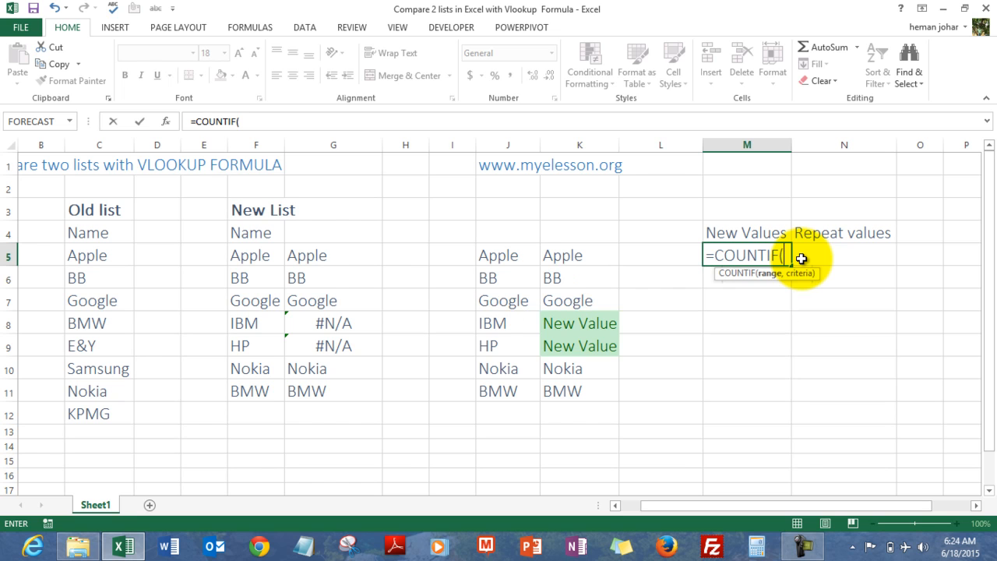
key(Left)
key(Left)
key(ctrl+shift+Down)
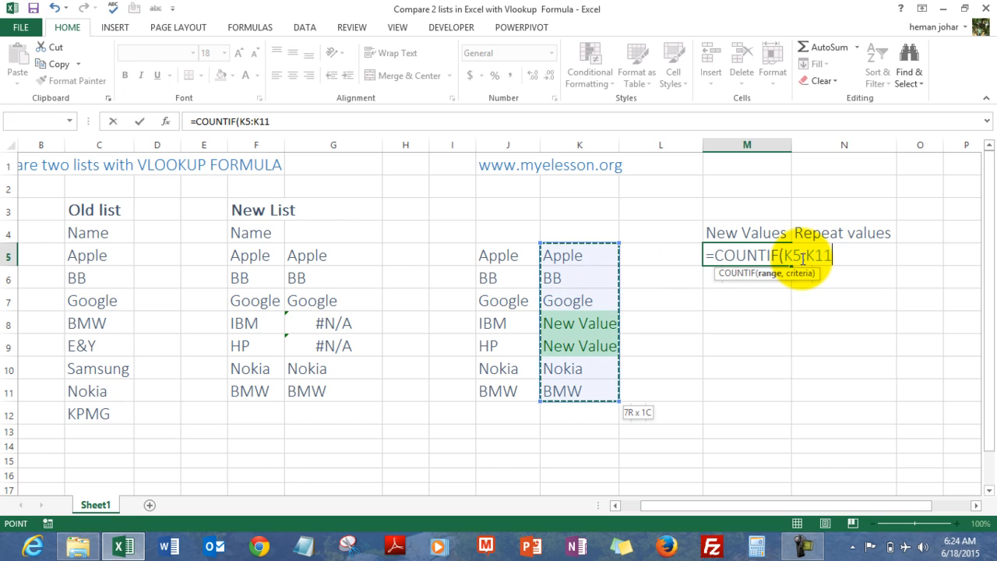
text(,"new)
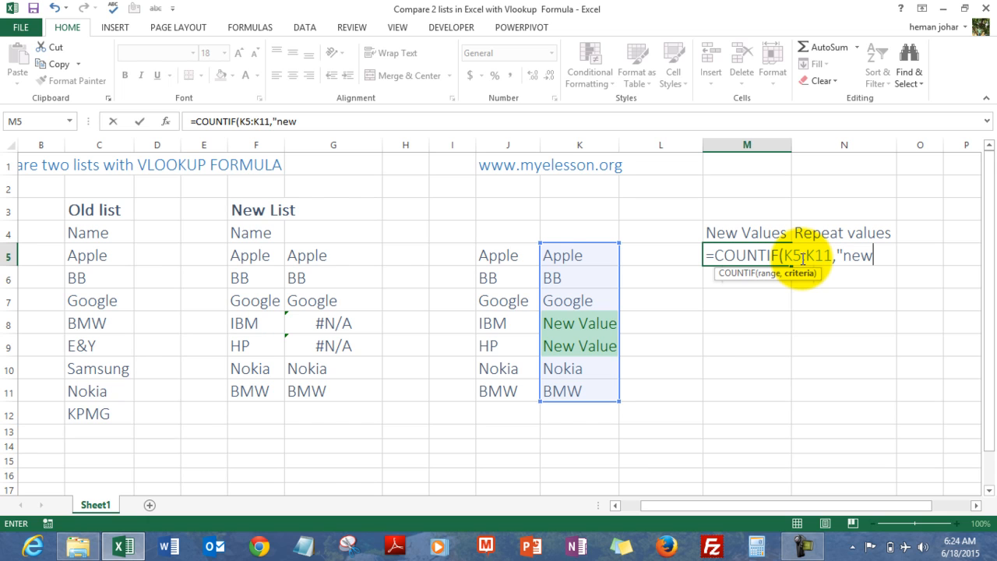
text( value"))
key(Return)
key(Up)
- Count the repeated entries in N5 with the formula =COUNTA(K5:K11)-M5
click(801, 259)
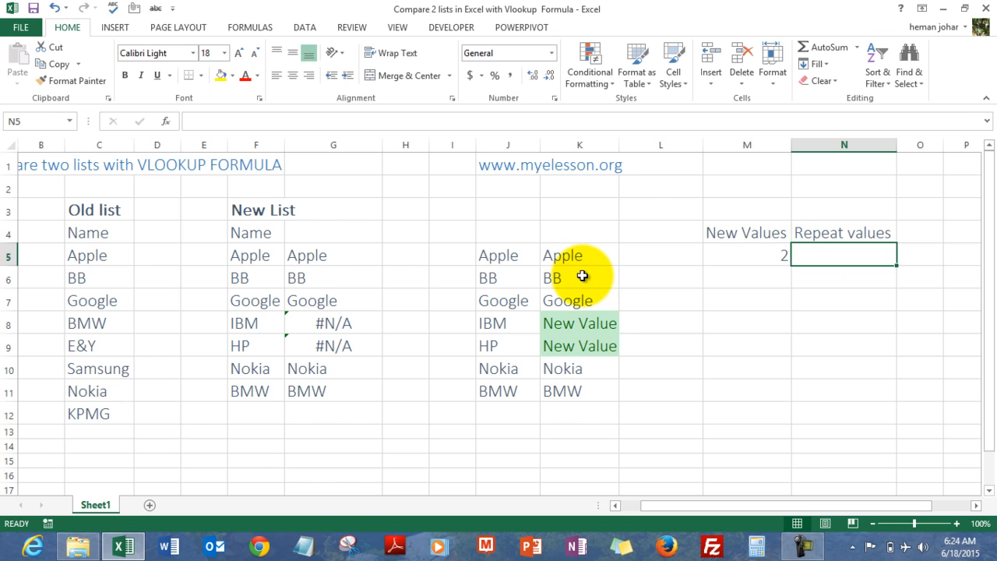
text(=c)
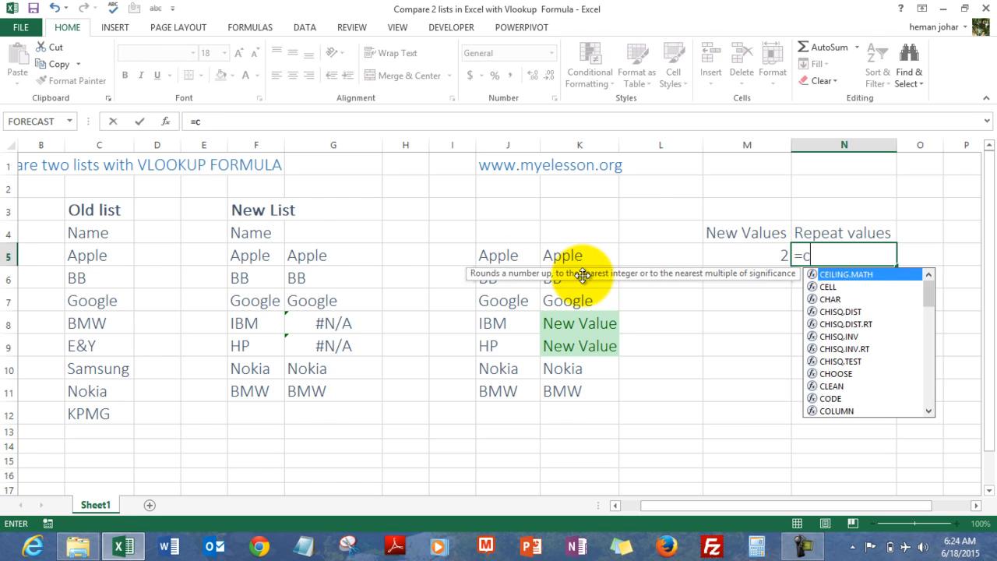
text(oun)
key(Down)
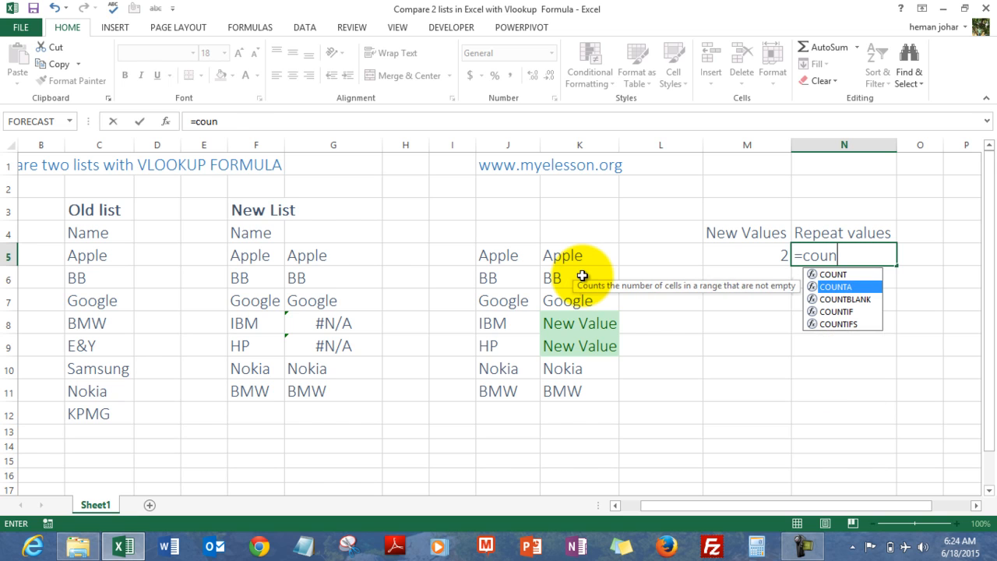
key(Tab)
key(Left)
key(Left)
key(Left)
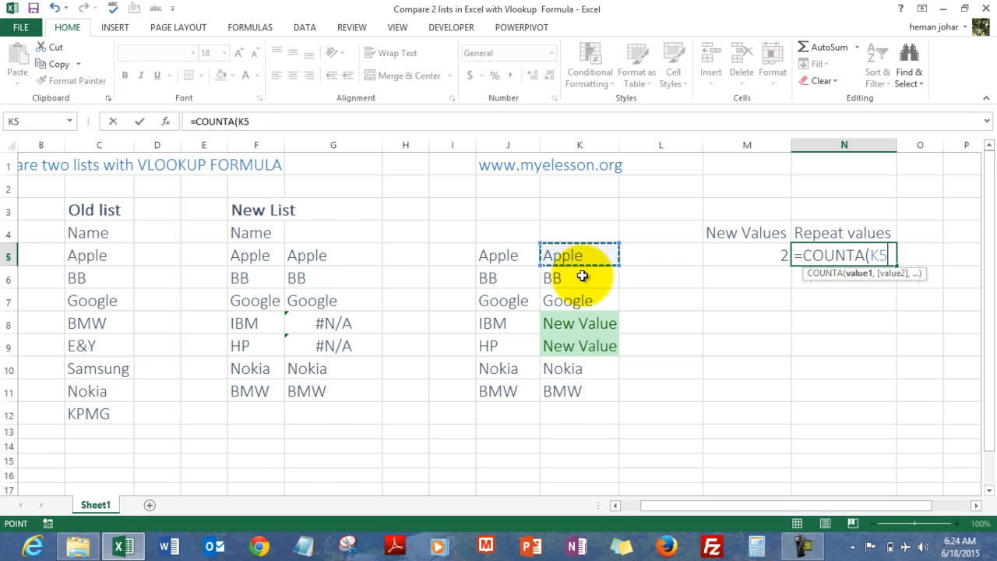
key(ctrl+shift+Down)
scroll(582, 275, down, 2)
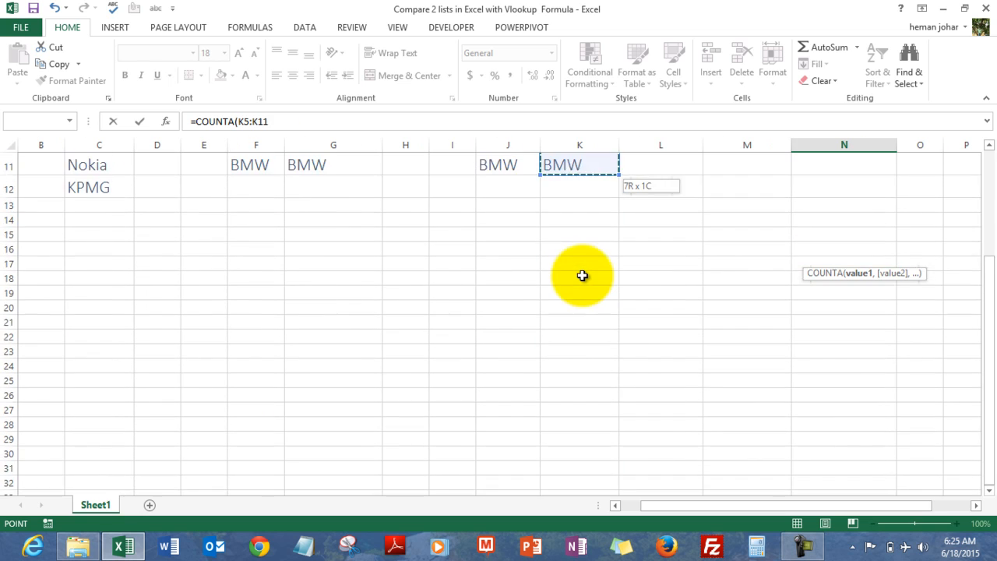
key(ctrl+shift+Up)
key(ctrl+shift+Down)
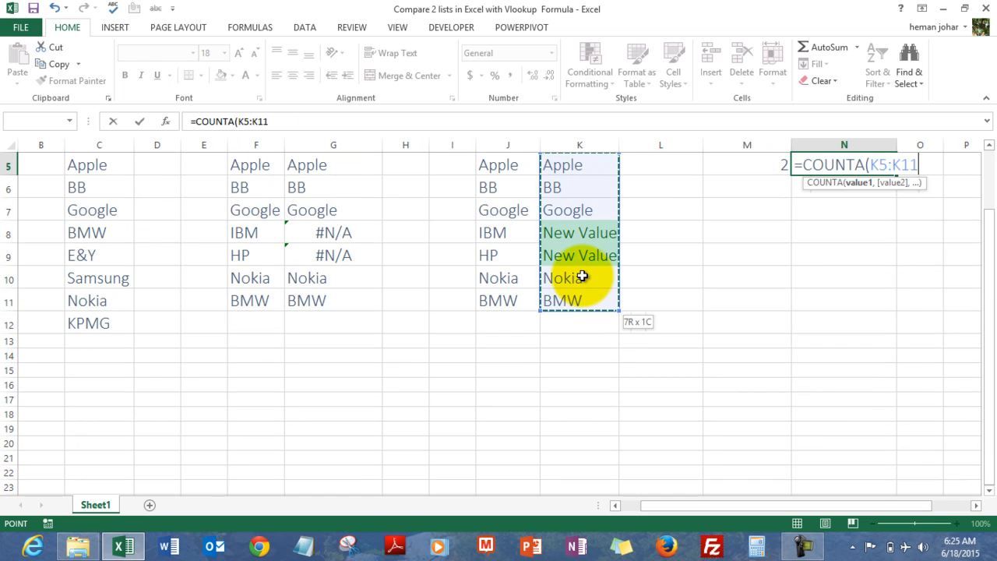
text()-)
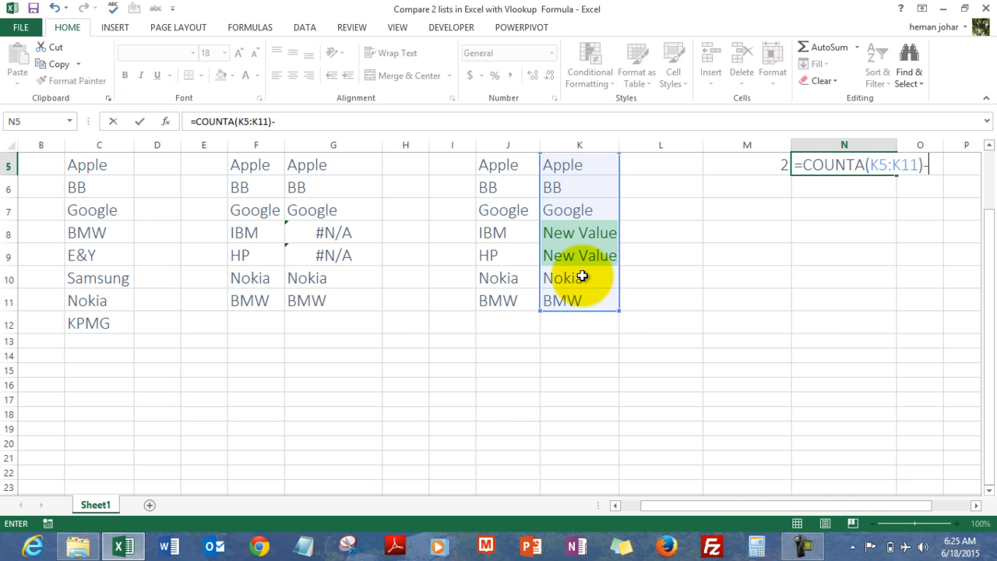
key(Up)
key(Down)
key(Left)
key(ctrl+Return)
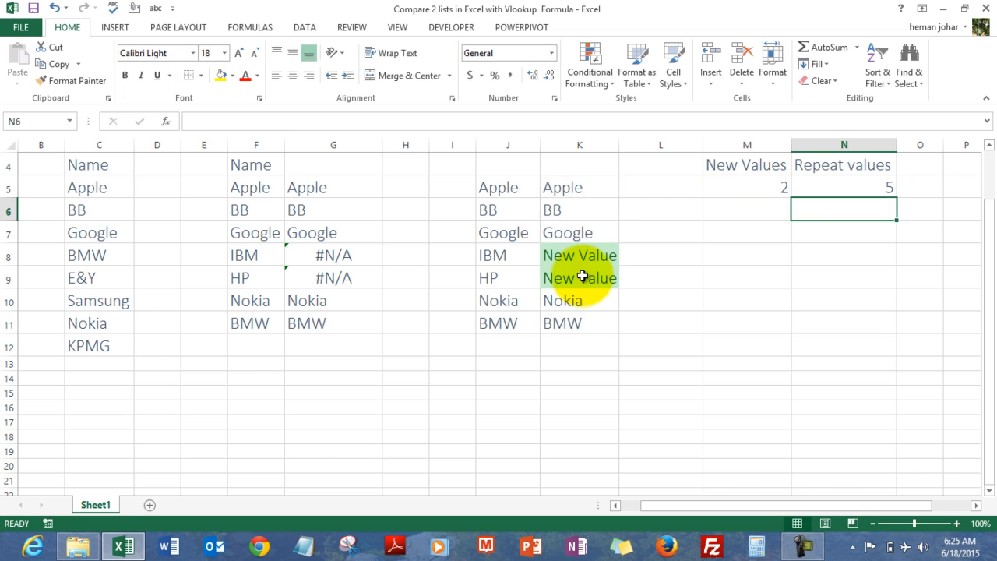
scroll(582, 276, up, 1)
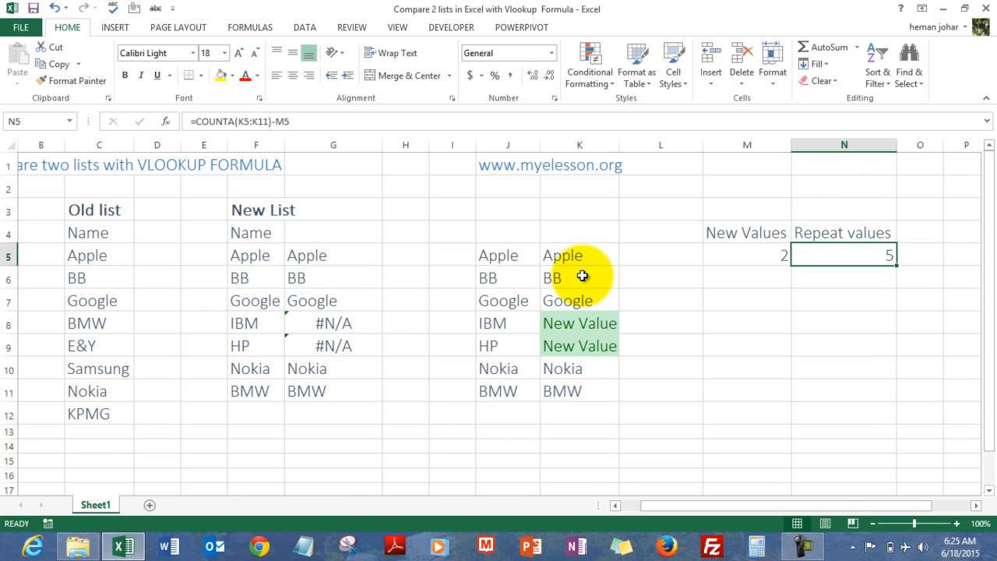
- Review the finished comparison by going back along row 5 from the counts to A5
key(Left)
key(Left)
key(Left)
key(Left)
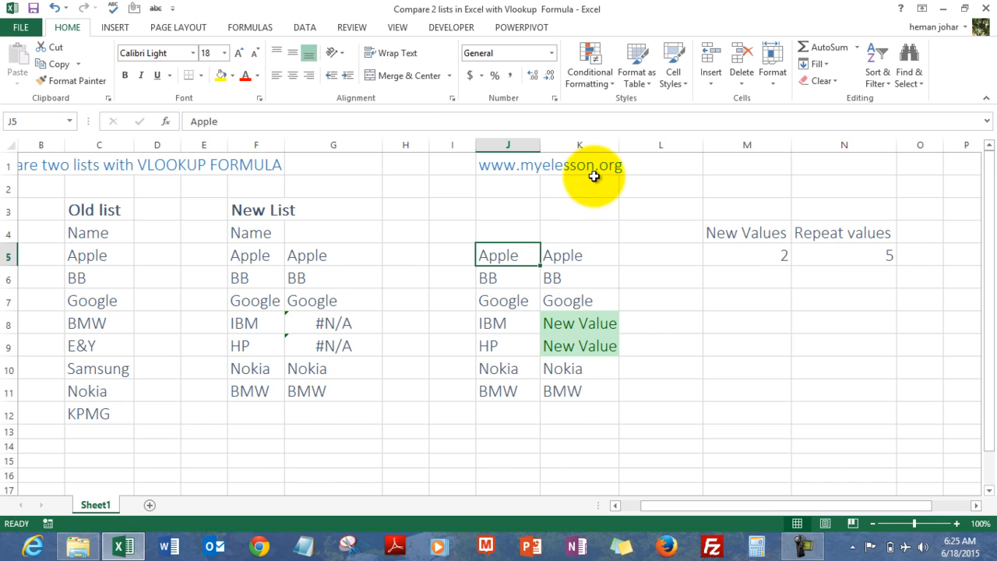
key(Left)
key(Left)
key(Left)
key(Left)
key(Left)
key(Left)
key(Left)
key(Left)
key(Left)
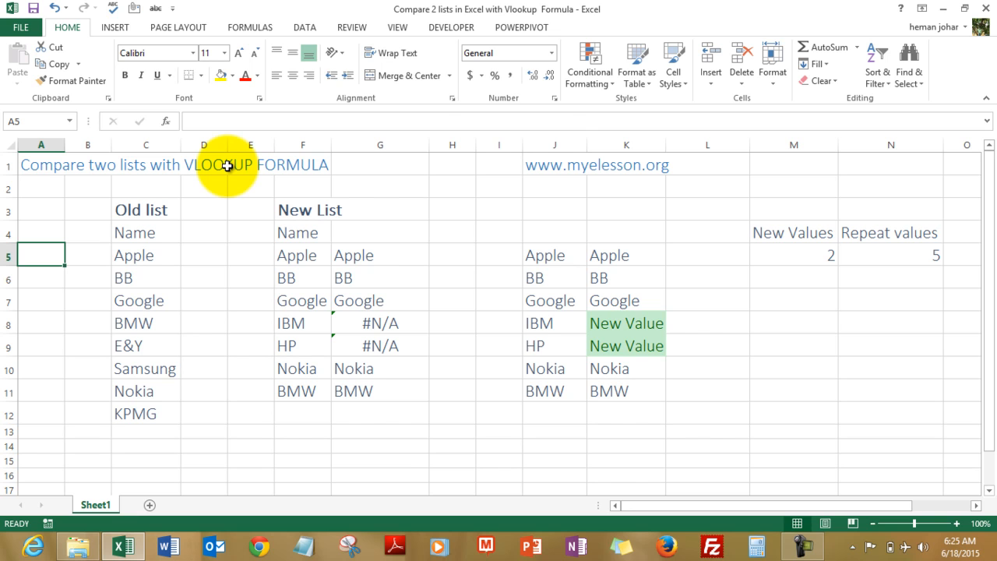
click(543, 166)
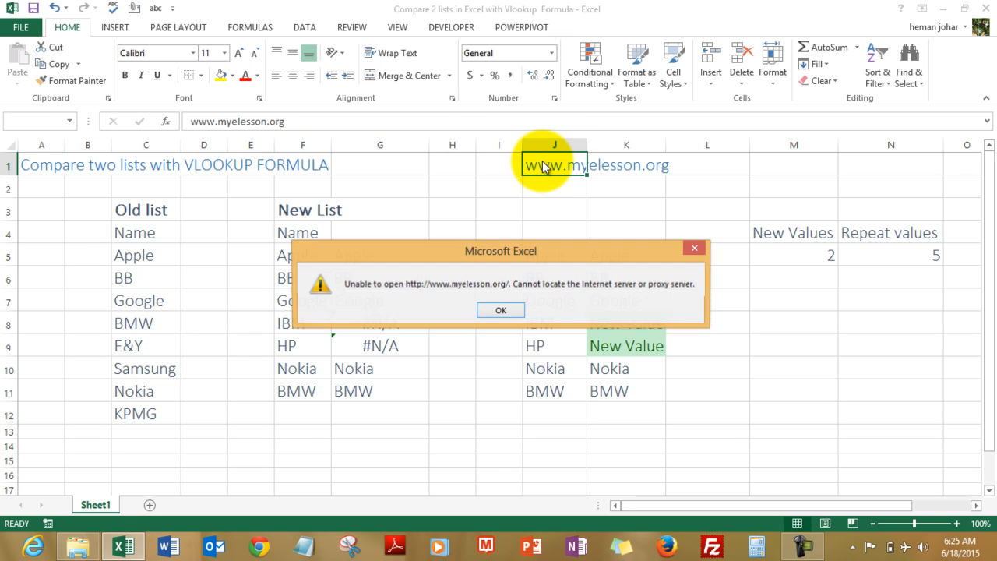
click(503, 309)
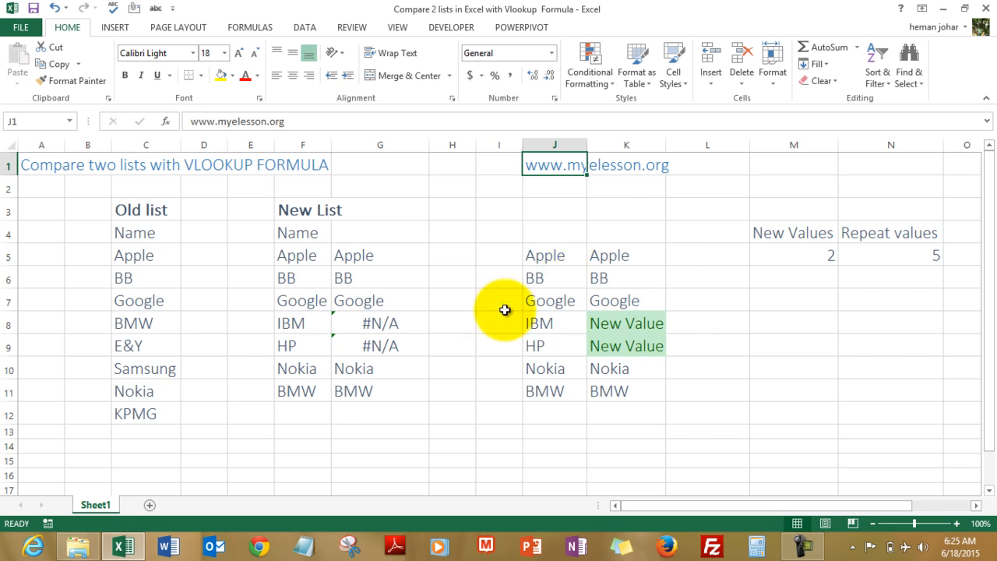